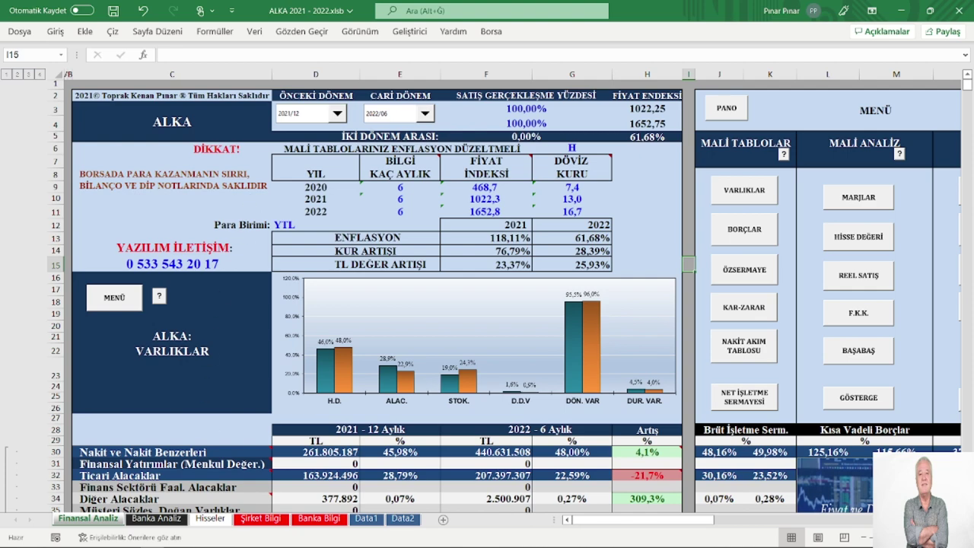
# - Open the ALKA TAKİP ET.xlsb workbook from the 2021 MALİ TABLOLAR folder in File Explorer
pyautogui.moveTo(156, 539)
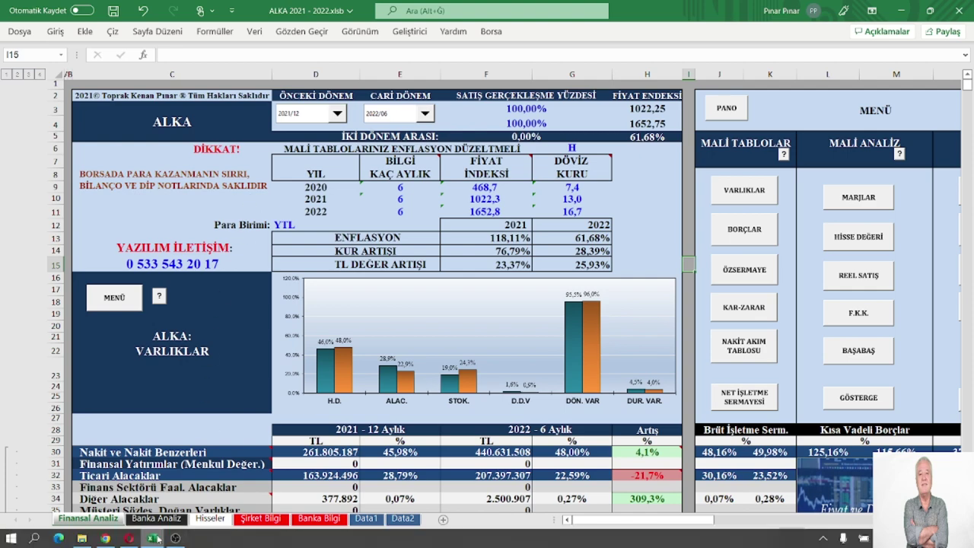
pyautogui.click(81, 538)
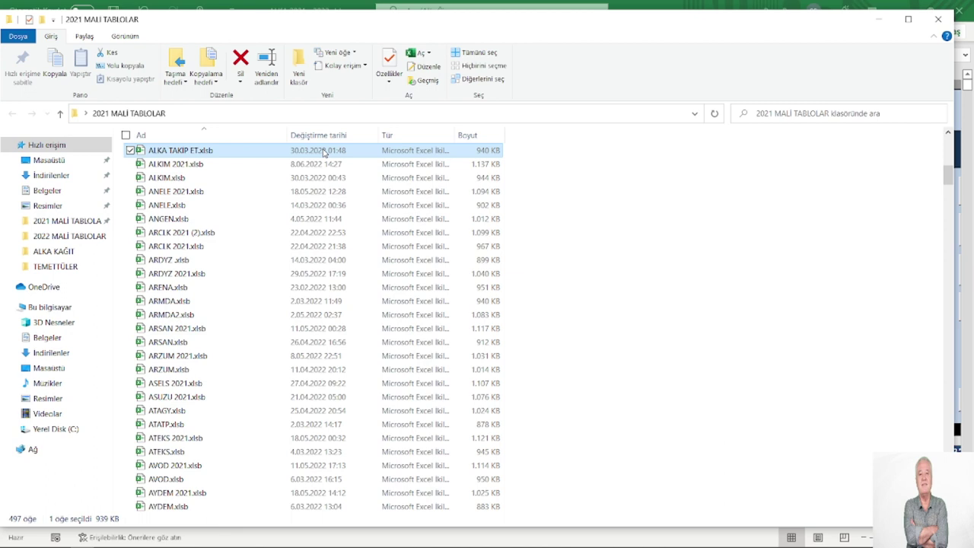
pyautogui.click(173, 152)
pyautogui.click(173, 152)
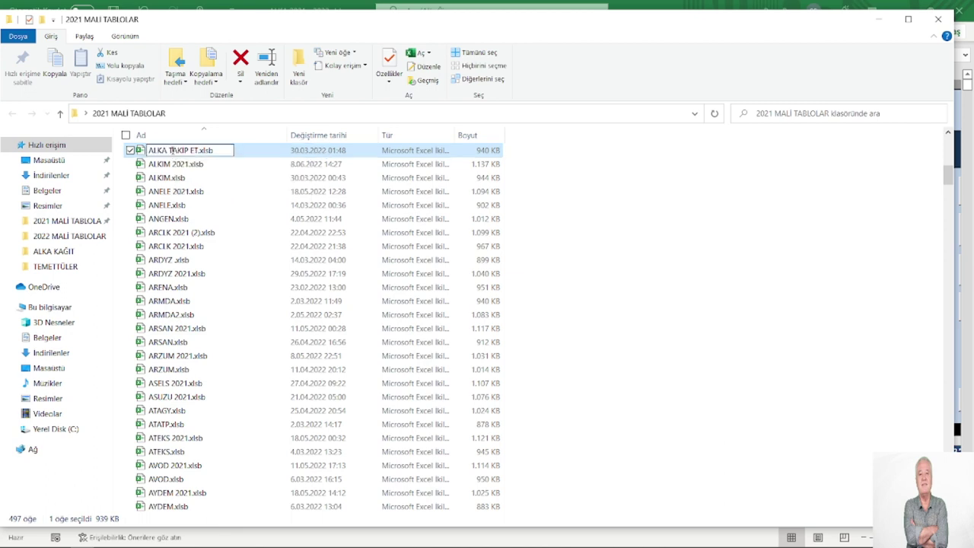
pyautogui.click(267, 174)
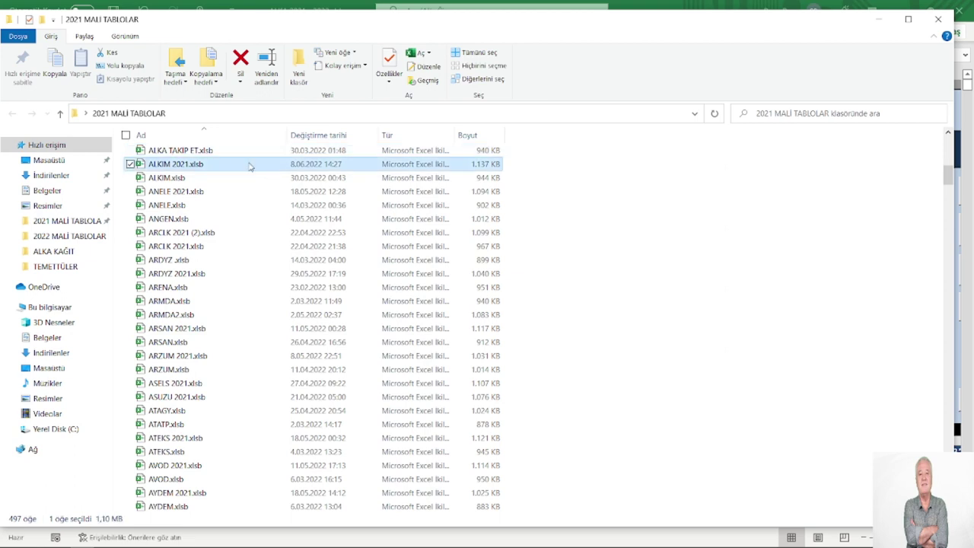
pyautogui.click(196, 152)
pyautogui.doubleClick(197, 151)
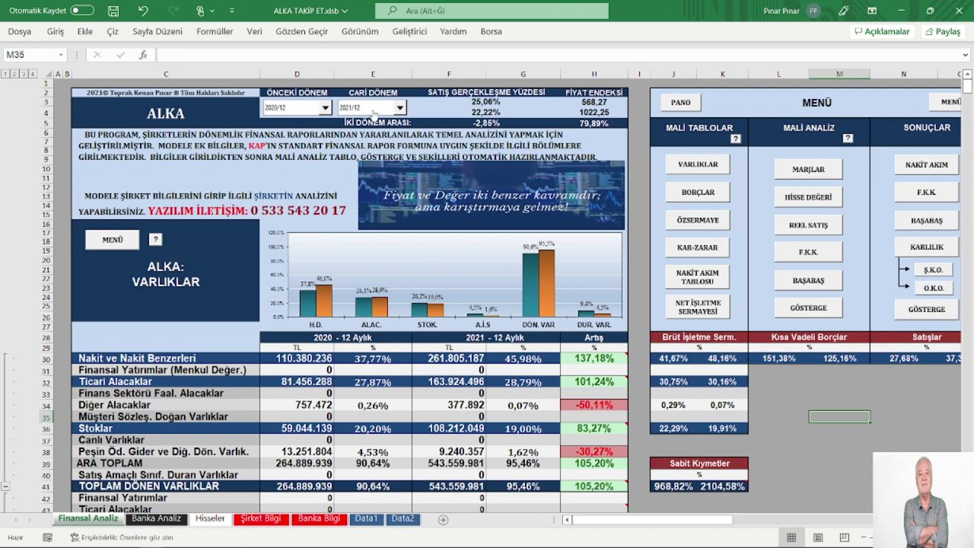
# - Go to the HİSSE DEĞERİ analysis and examine the HİSSE SENEDİ DEĞERİ and İNA YÖNTEMİ HİSSE SENEDİ DEĞERİ sections
pyautogui.click(808, 197)
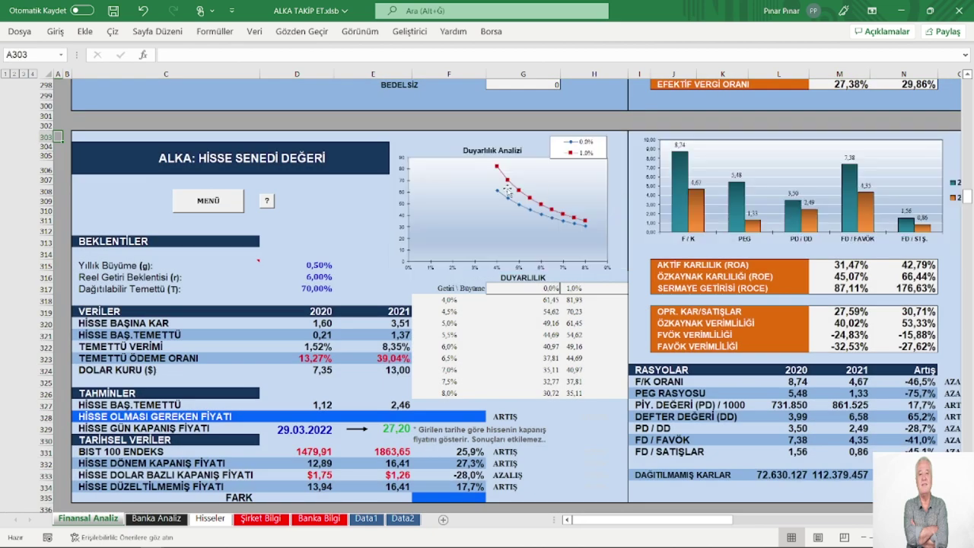
pyautogui.scroll(-3, 494, 196)
pyautogui.scroll(-1, 493, 196)
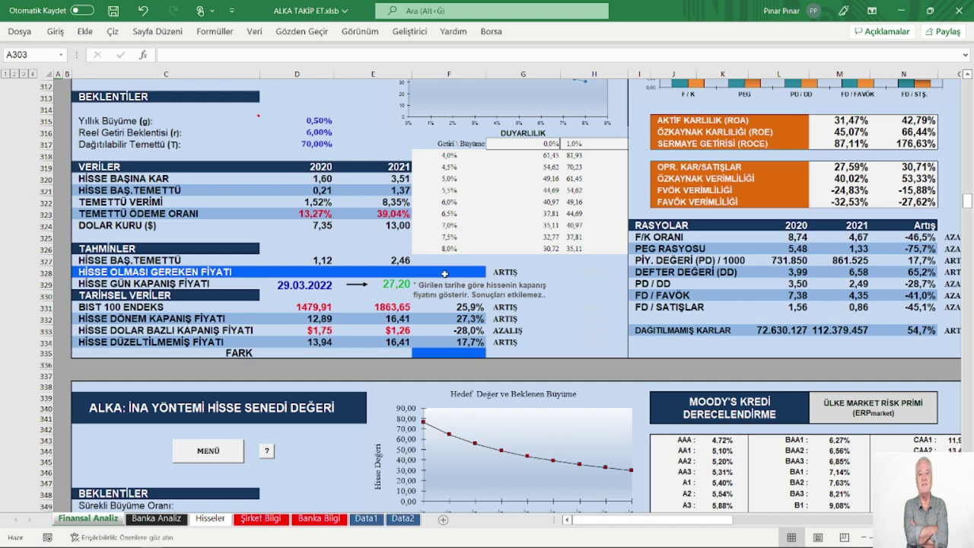
pyautogui.scroll(-2, 438, 275)
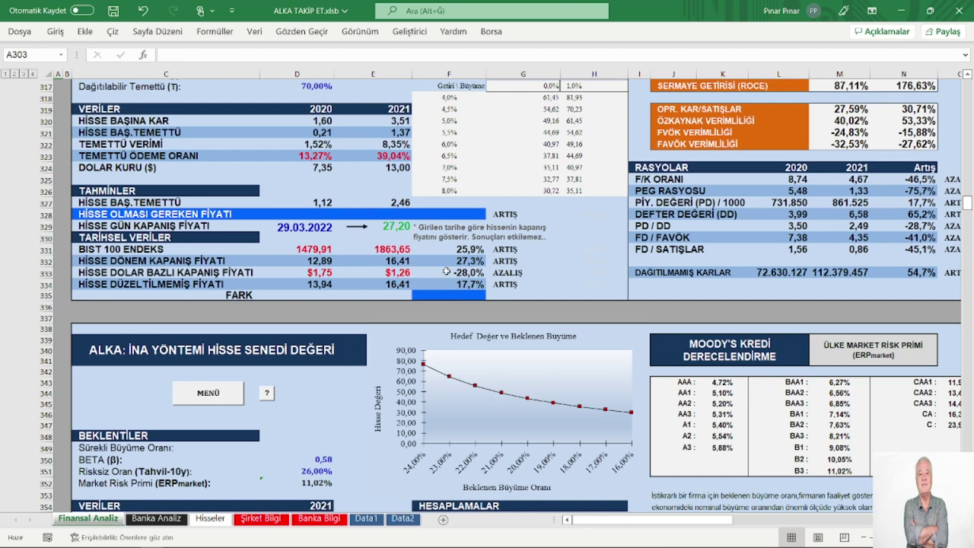
pyautogui.scroll(-6, 390, 296)
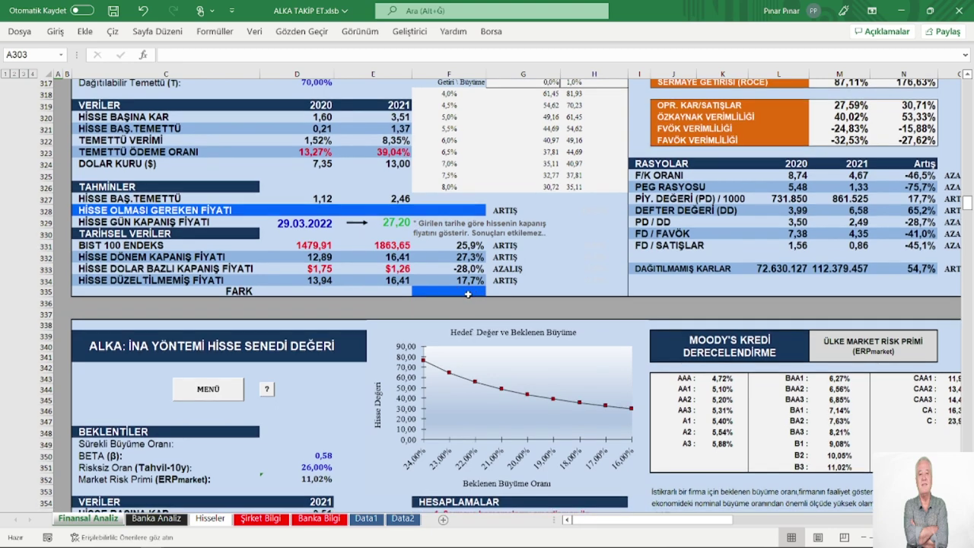
pyautogui.scroll(-2, 390, 296)
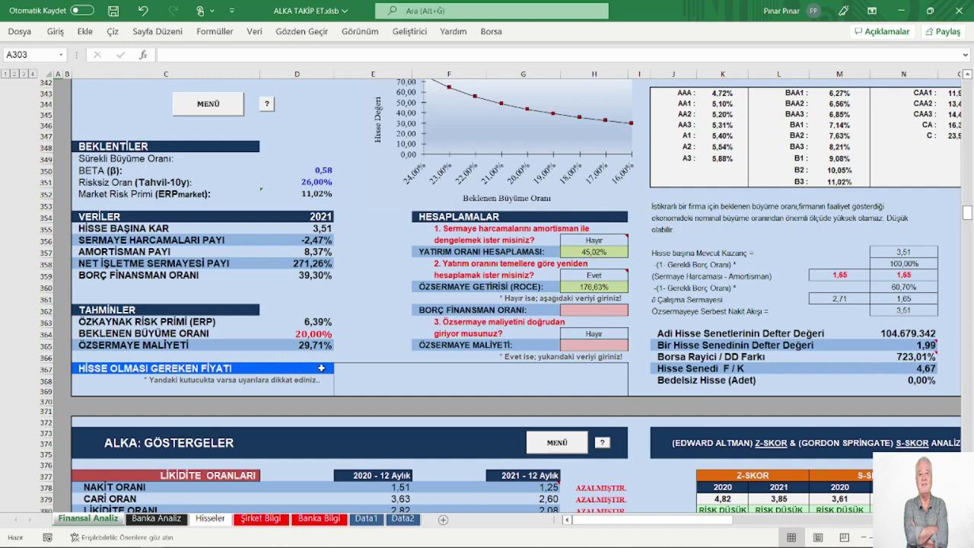
pyautogui.scroll(6, 320, 367)
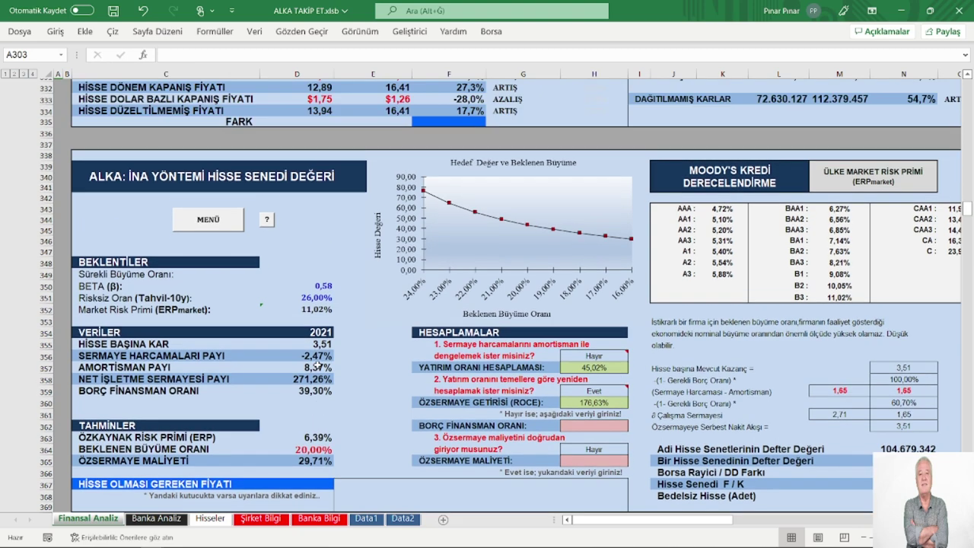
pyautogui.scroll(2, 348, 234)
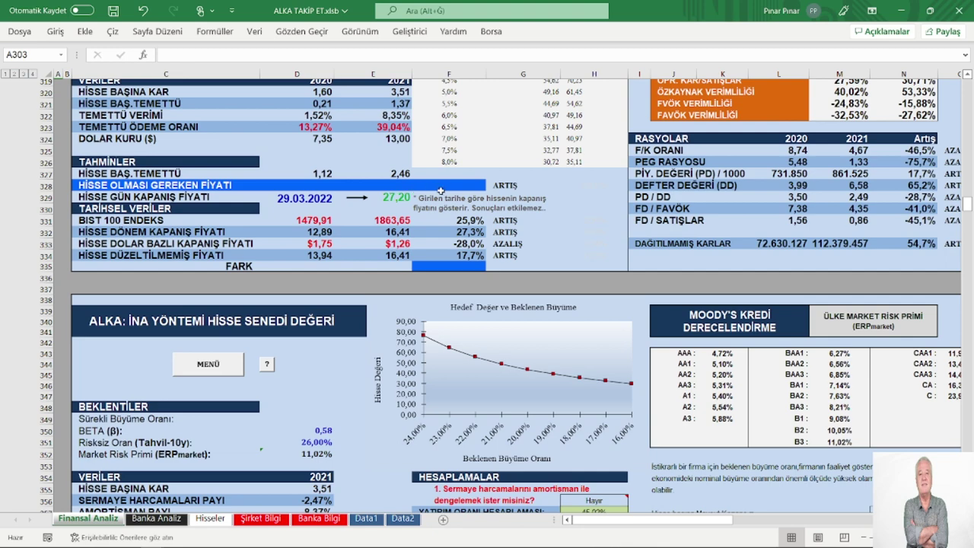
pyautogui.scroll(1, 440, 191)
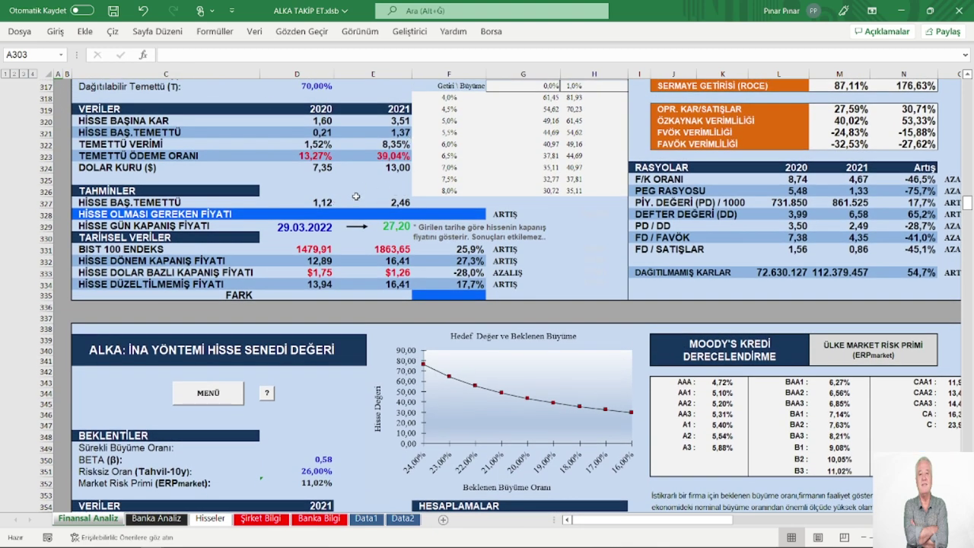
pyautogui.scroll(2, 356, 196)
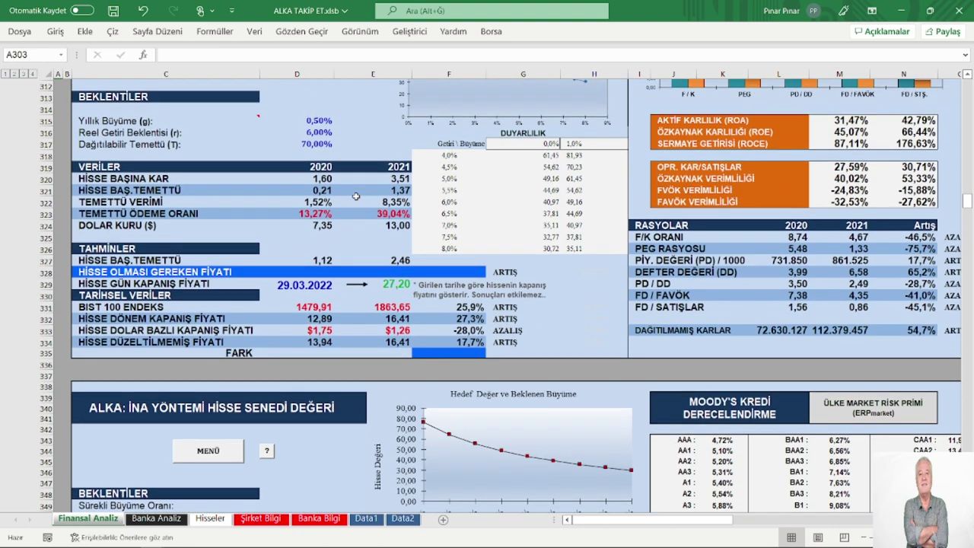
pyautogui.scroll(1, 355, 196)
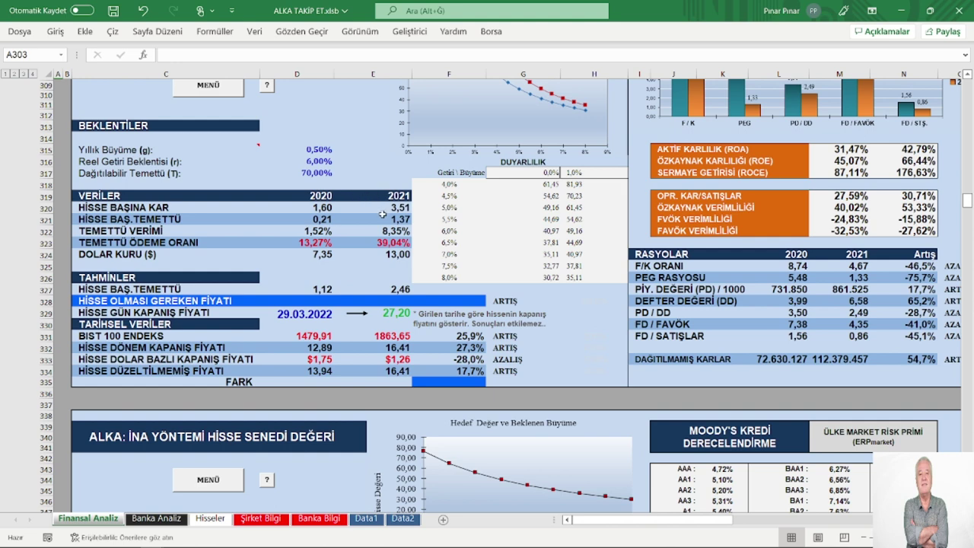
# - Change the font colour of the 2021 HİSSE OLMASI GEREKEN FİYATI value in cell E328 to white
pyautogui.scroll(-1, 383, 215)
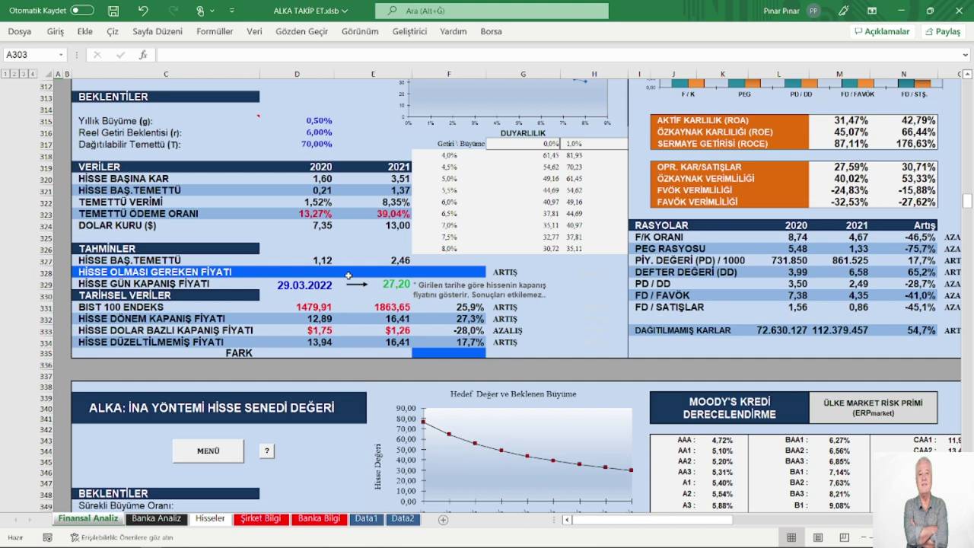
pyautogui.click(391, 273)
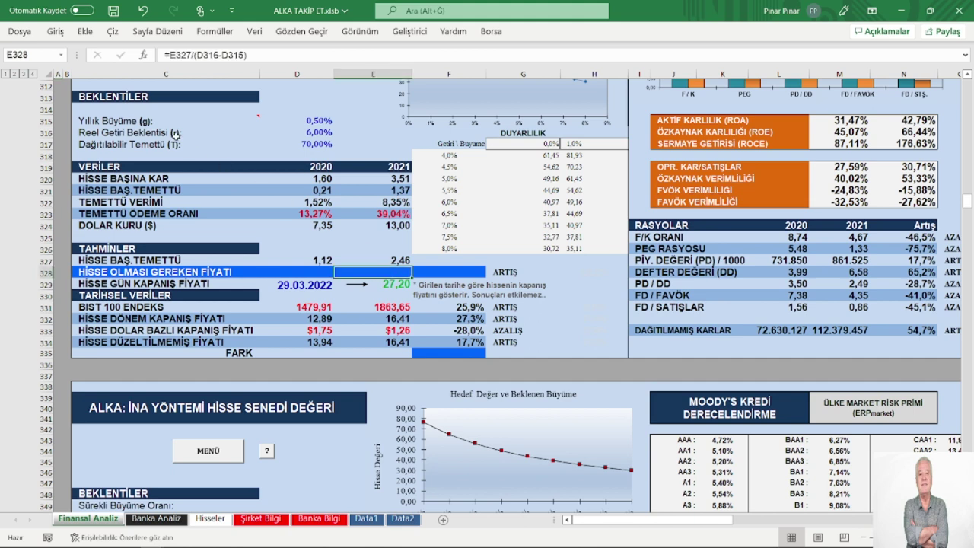
pyautogui.click(52, 33)
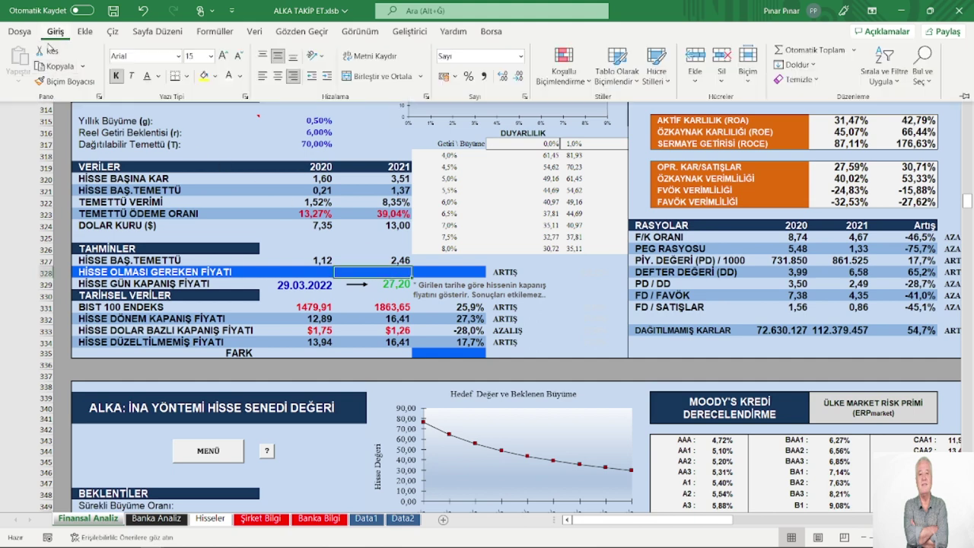
pyautogui.click(228, 77)
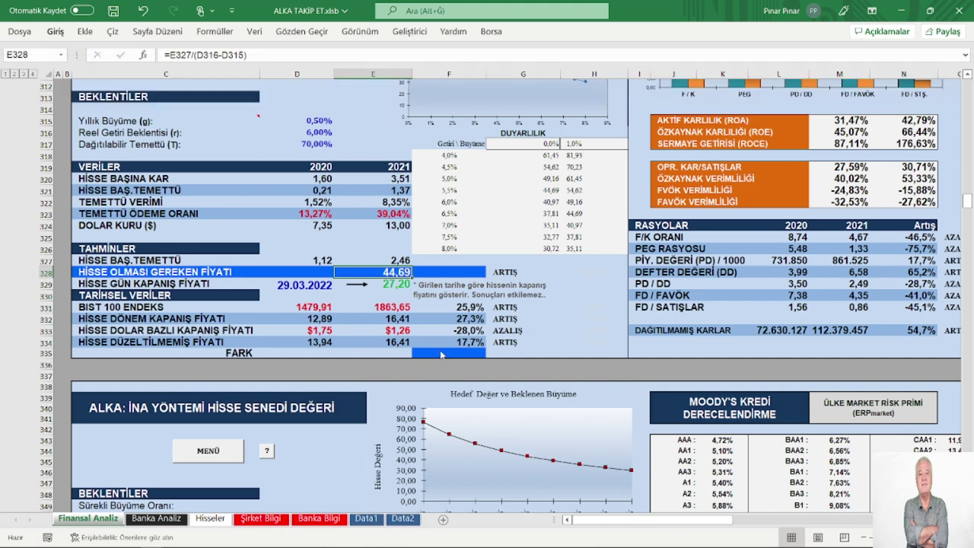
# - Change the font colour of the FARK percentage in cell F335 to white and deselect the cell
pyautogui.click(445, 353)
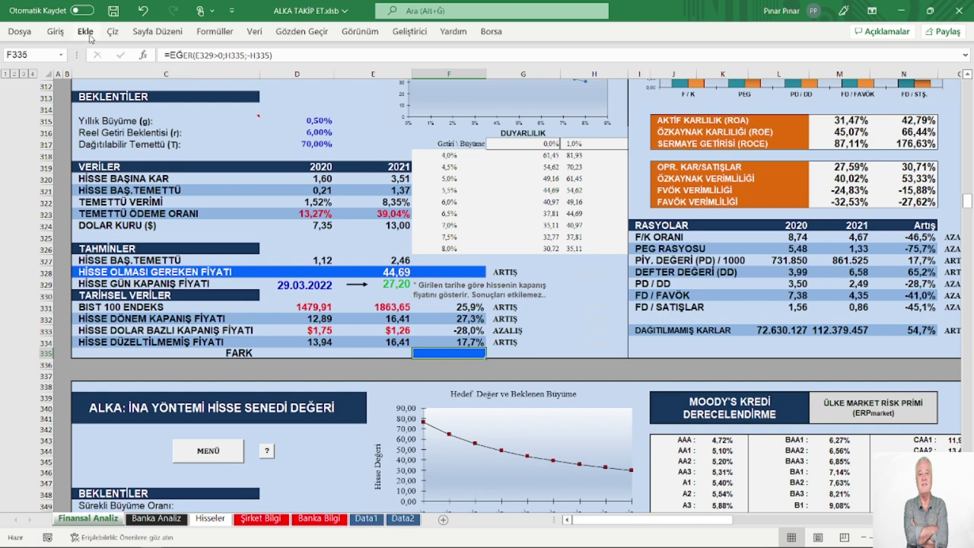
pyautogui.click(55, 31)
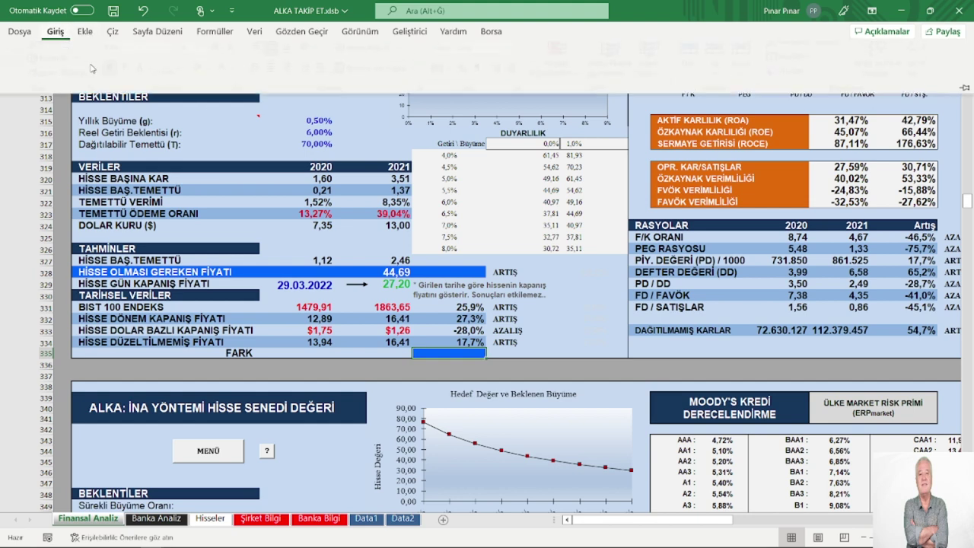
pyautogui.click(229, 76)
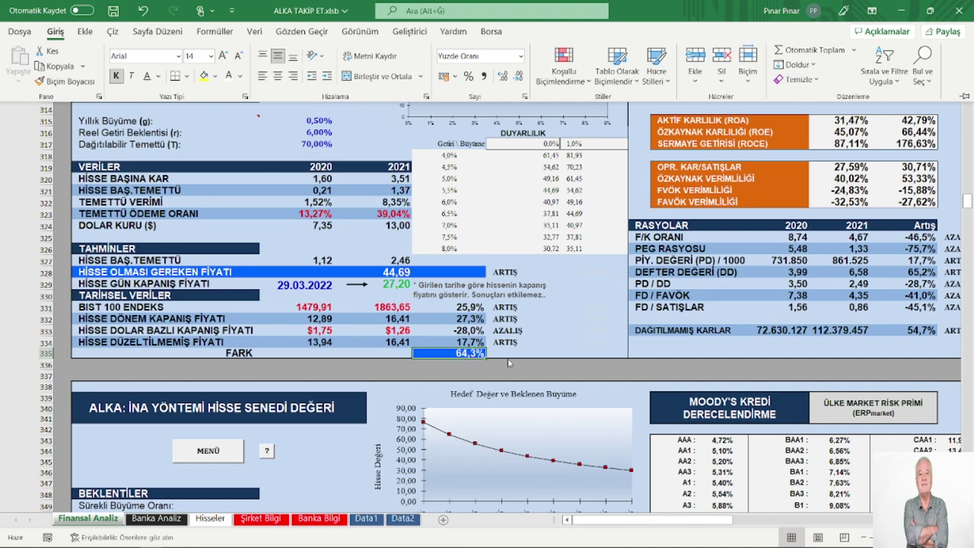
pyautogui.click(546, 369)
pyautogui.click(546, 368)
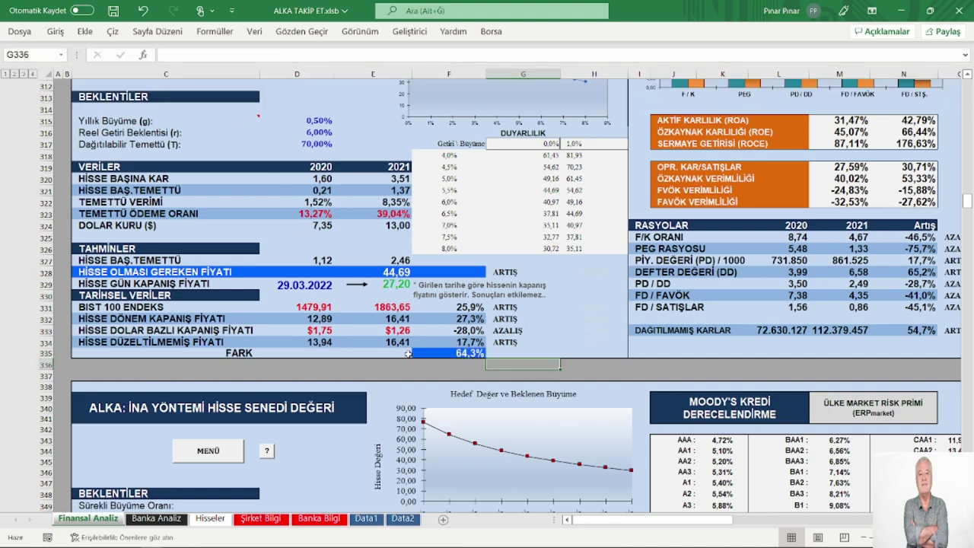
# - Change the font colour of the HİSSE OLMASI GEREKEN FİYATI value in cell D367 of the İNA YÖNTEMİ section to white
pyautogui.scroll(-1, 404, 340)
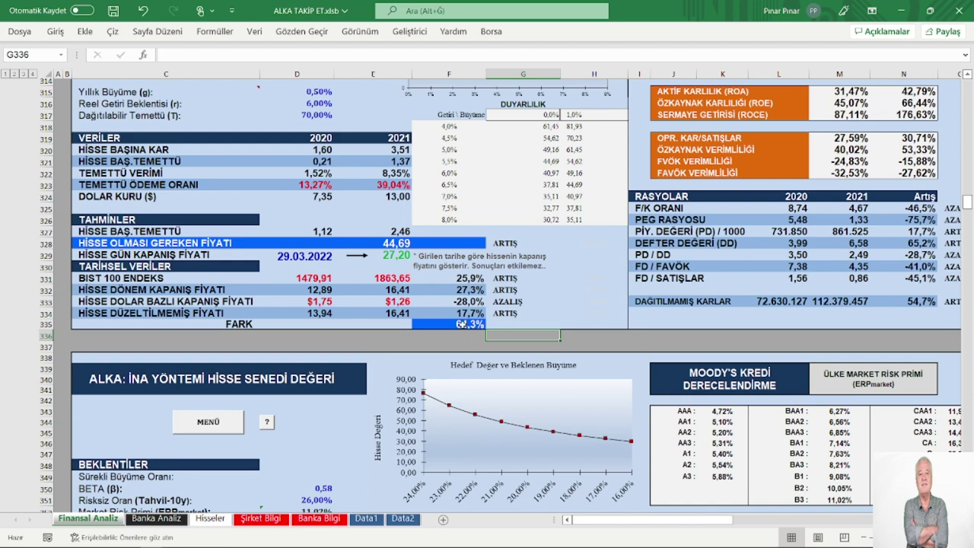
pyautogui.scroll(-9, 462, 324)
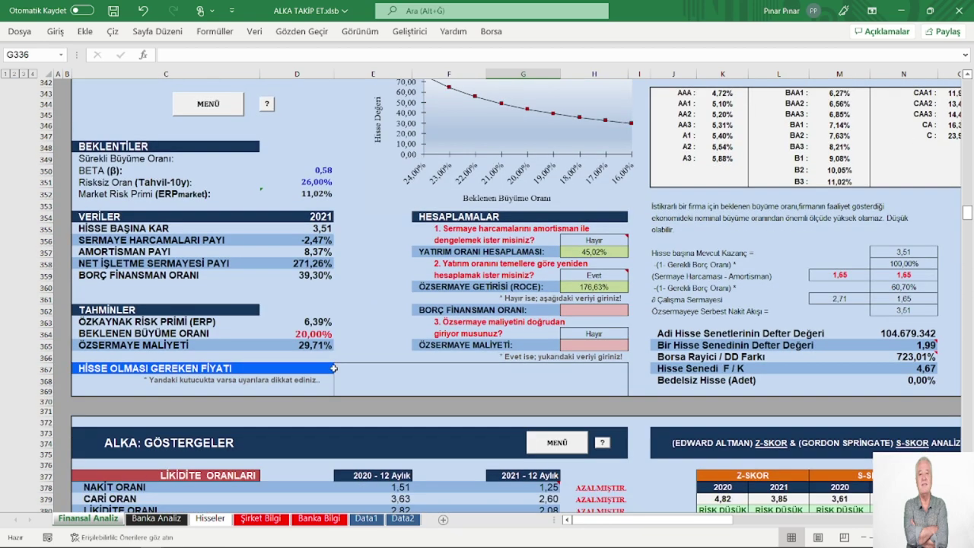
pyautogui.click(318, 369)
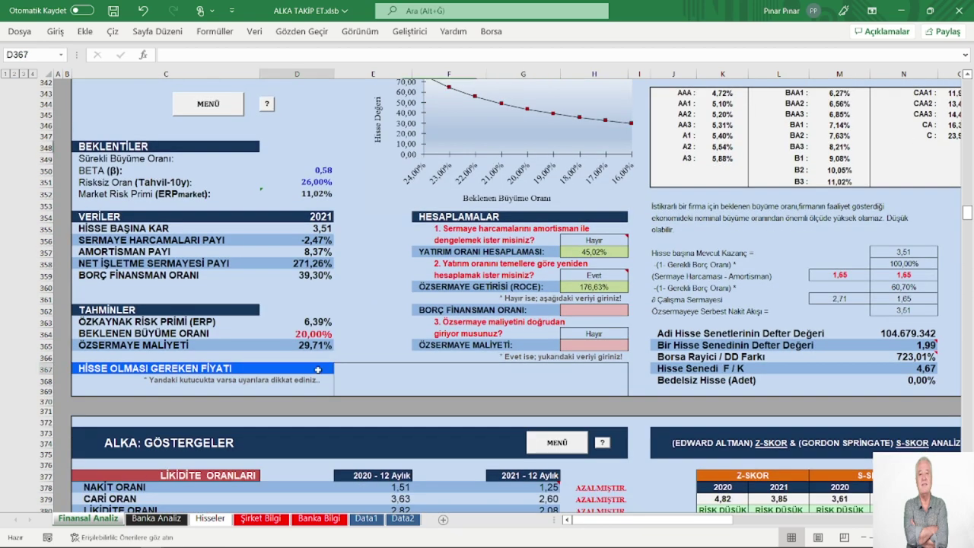
pyautogui.click(58, 36)
pyautogui.click(229, 77)
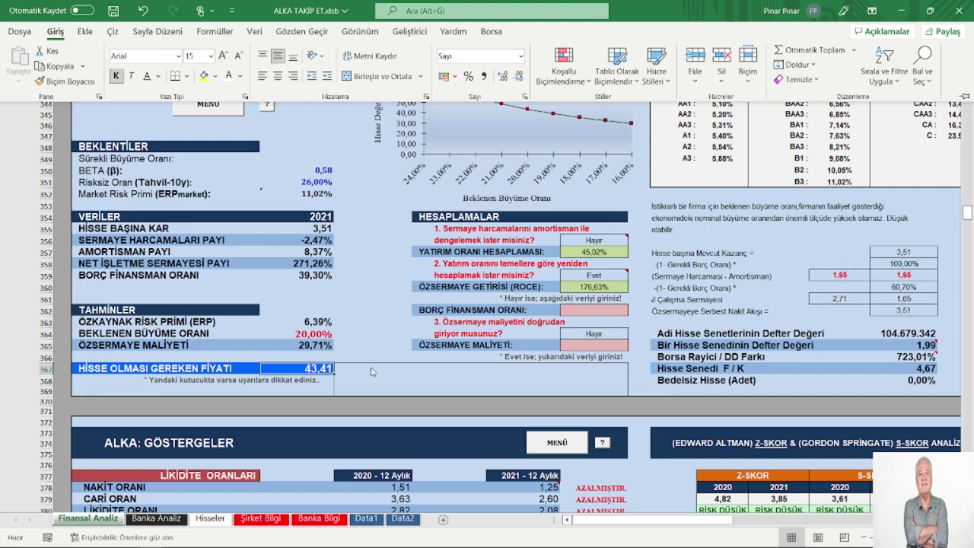
# - Review the estimated price, closing price and FARK rows of the HİSSE SENEDİ DEĞERİ section
pyautogui.scroll(3, 373, 371)
pyautogui.scroll(4, 327, 282)
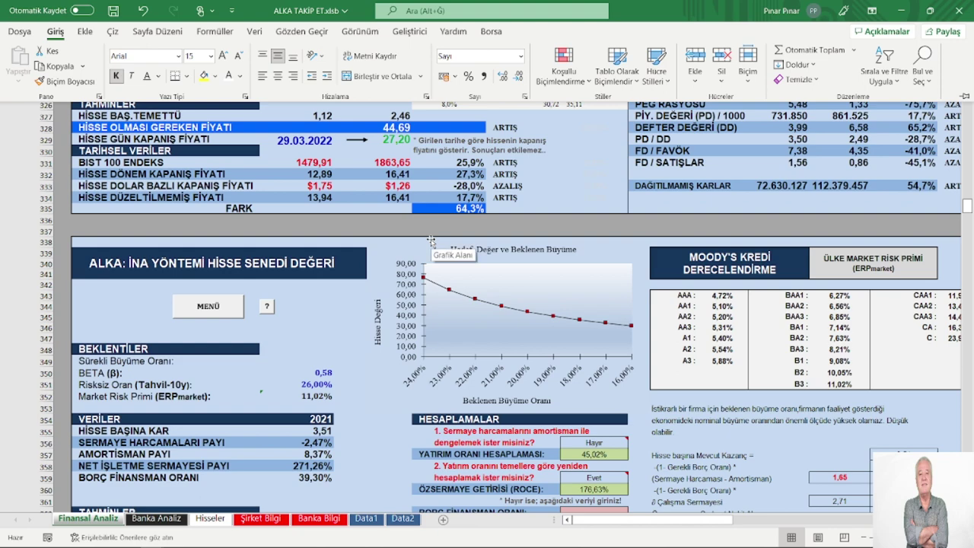
pyautogui.scroll(2, 410, 258)
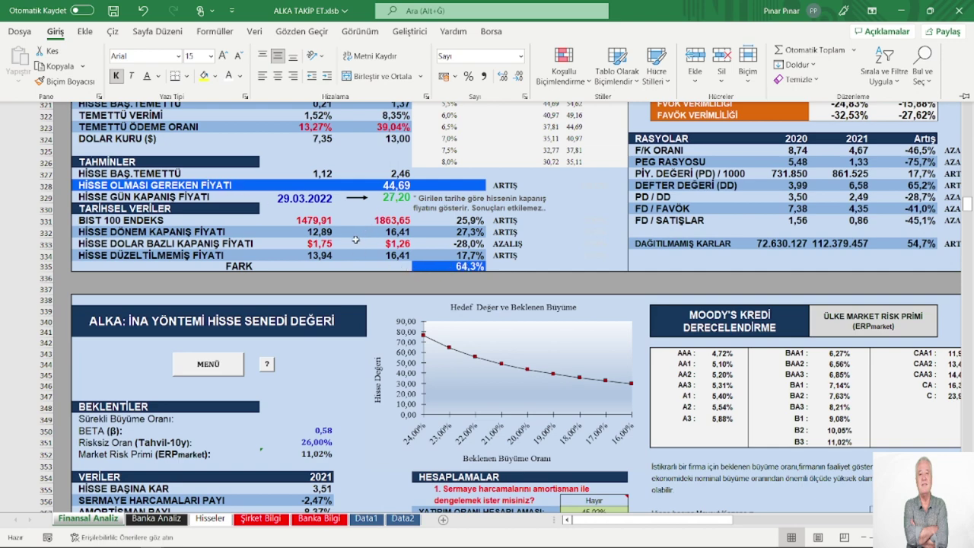
pyautogui.scroll(1, 355, 240)
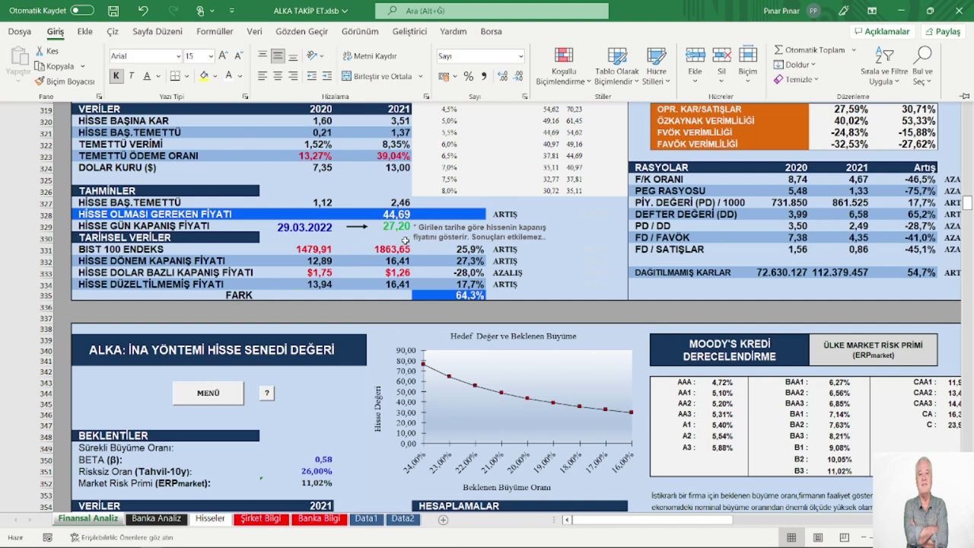
pyautogui.scroll(2, 407, 240)
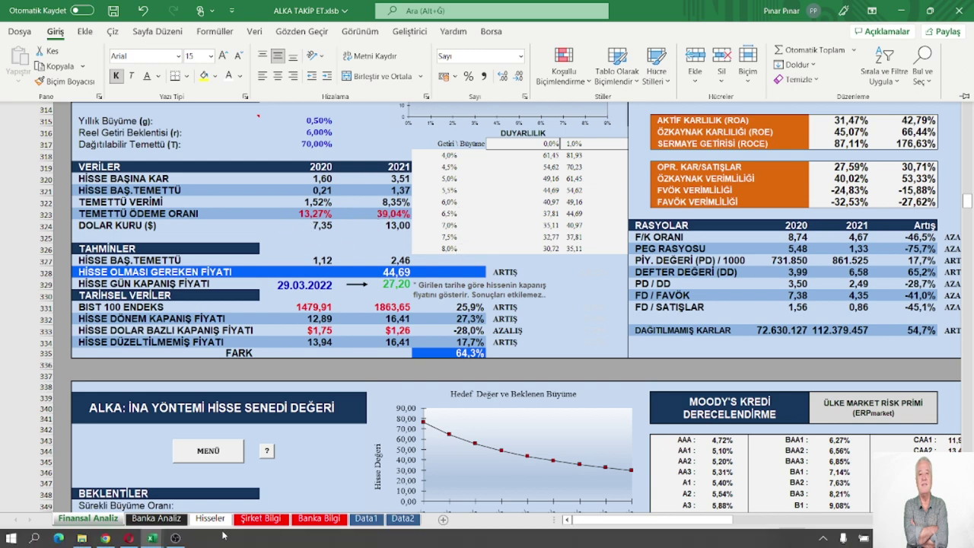
# - Switch to Chrome to examine the ALKA price chart in TradingView, and return to the ALKA TAKİP ET workbook in Excel
pyautogui.moveTo(167, 540)
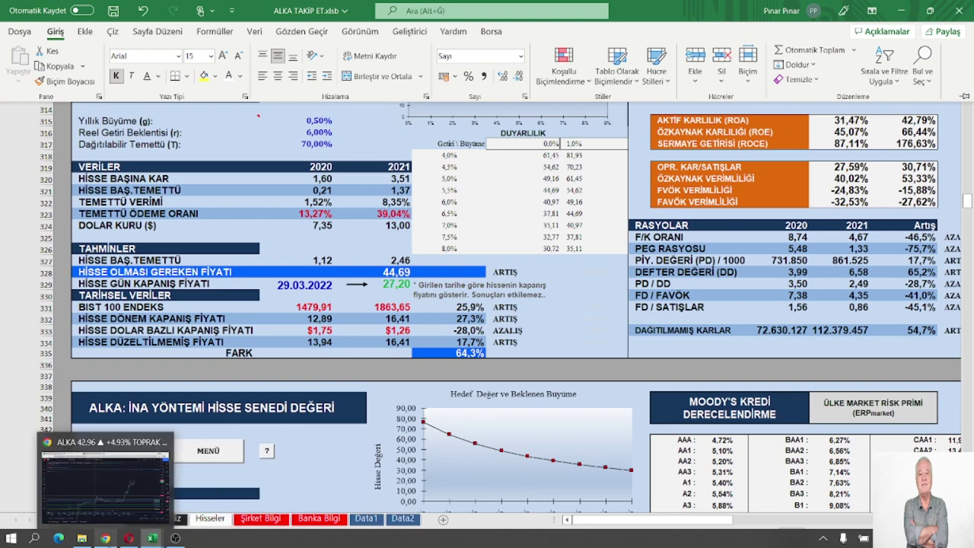
pyautogui.click(107, 539)
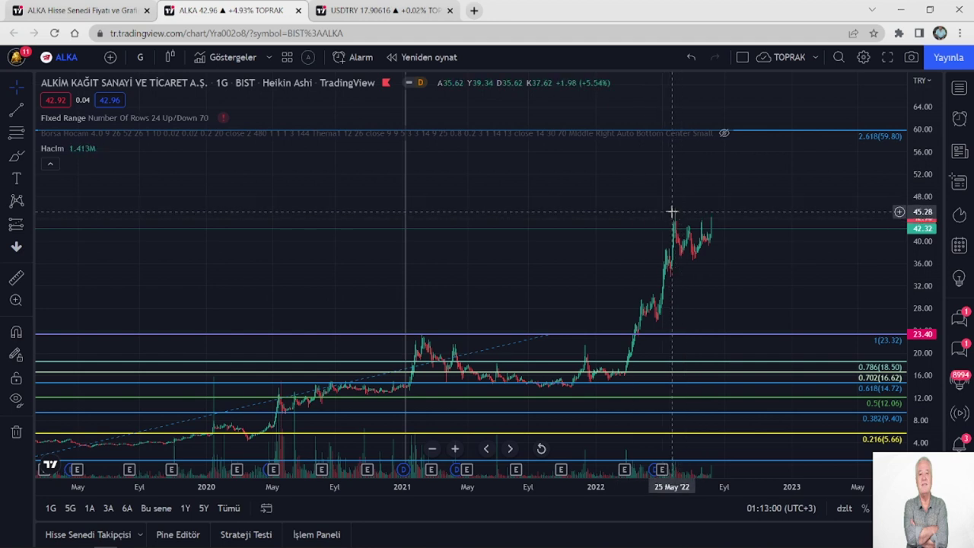
pyautogui.moveTo(217, 525)
pyautogui.moveTo(161, 538)
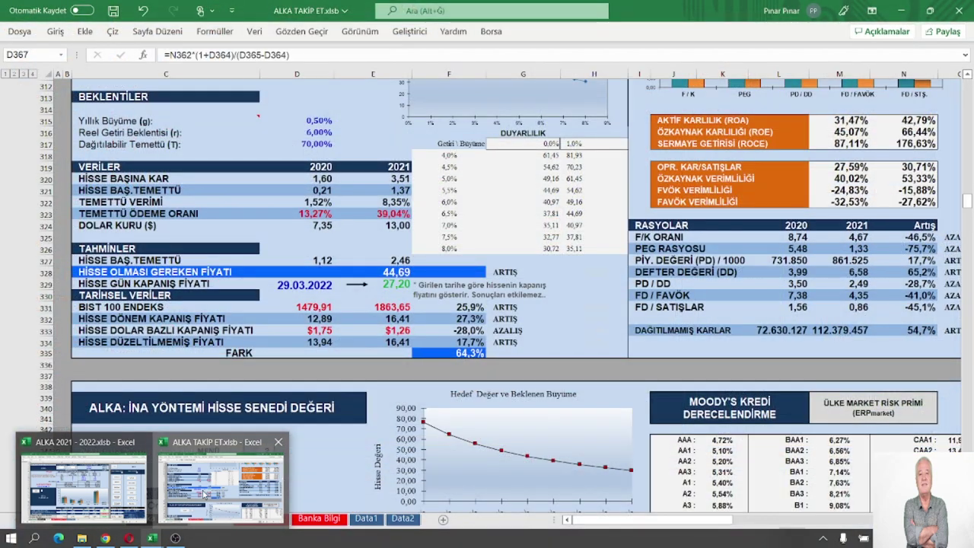
pyautogui.click(203, 494)
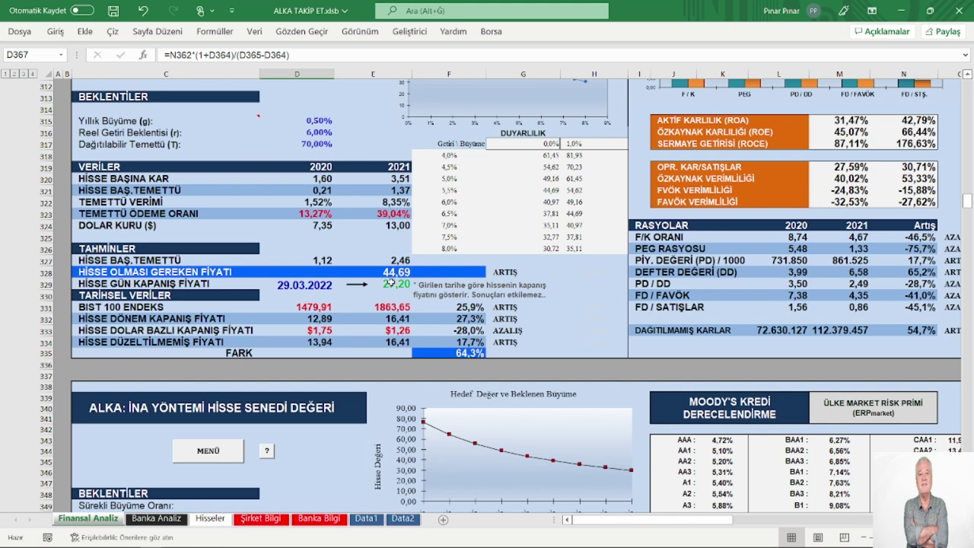
# - Return to the main menu of the ALKA TAKİP ET workbook and switch to the ALKA 2021 - 2022 workbook
pyautogui.moveTo(124, 537)
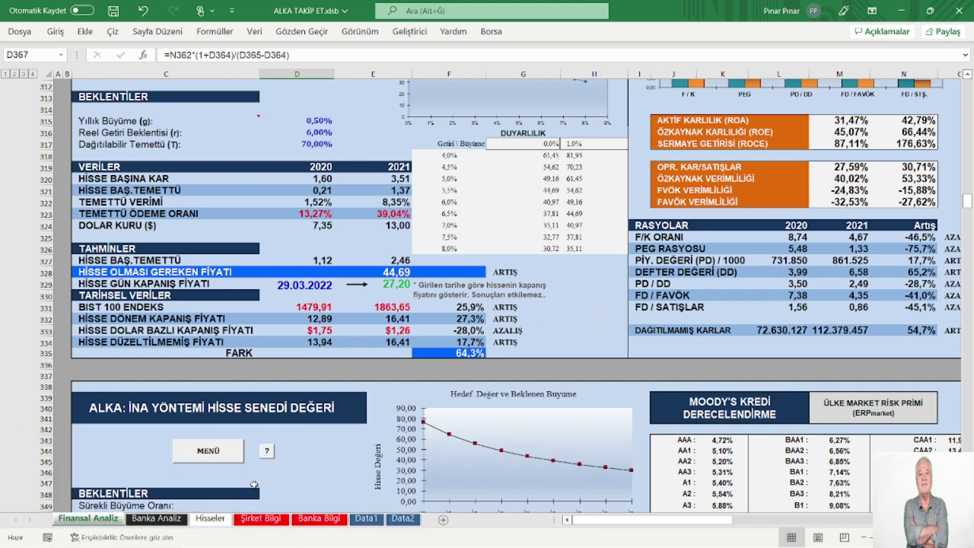
pyautogui.scroll(3, 396, 358)
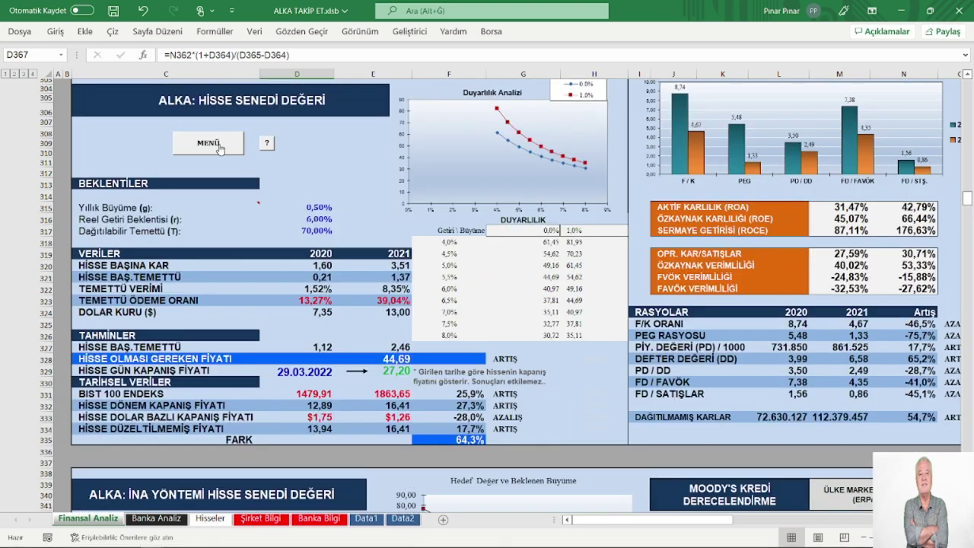
pyautogui.click(219, 149)
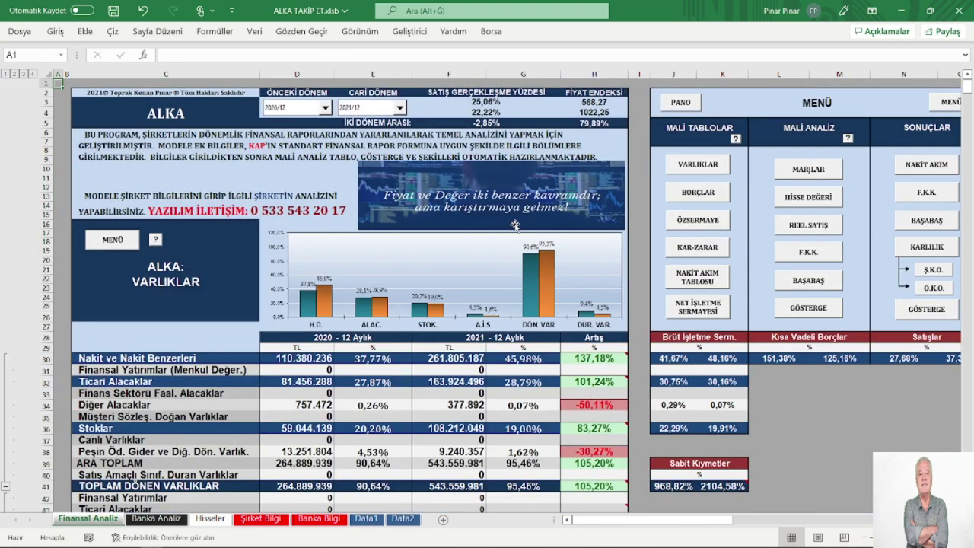
pyautogui.moveTo(149, 541)
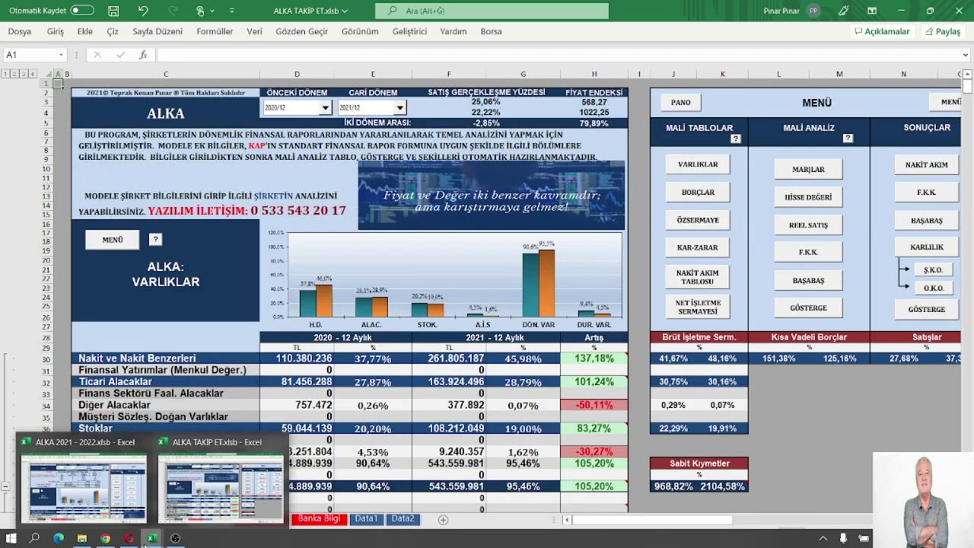
pyautogui.click(220, 487)
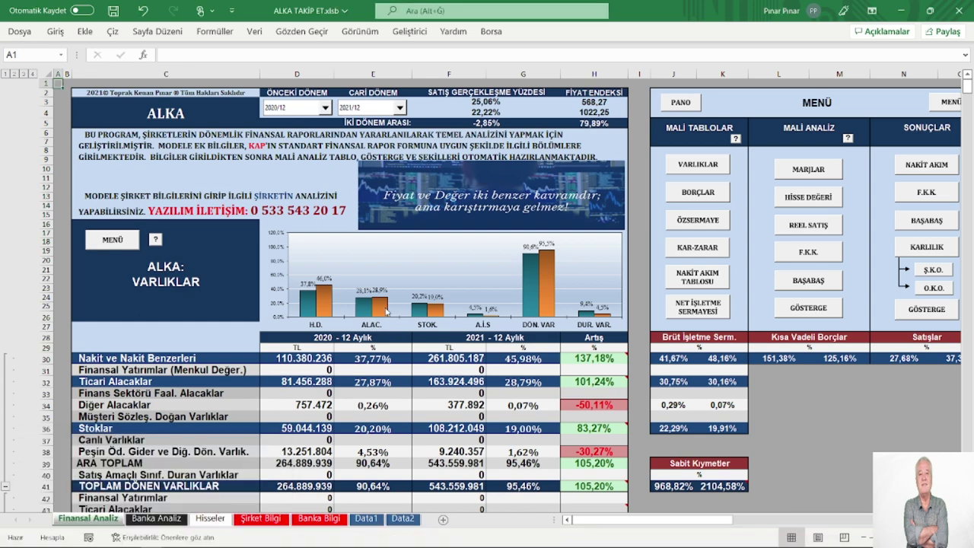
pyautogui.moveTo(150, 542)
pyautogui.click(74, 484)
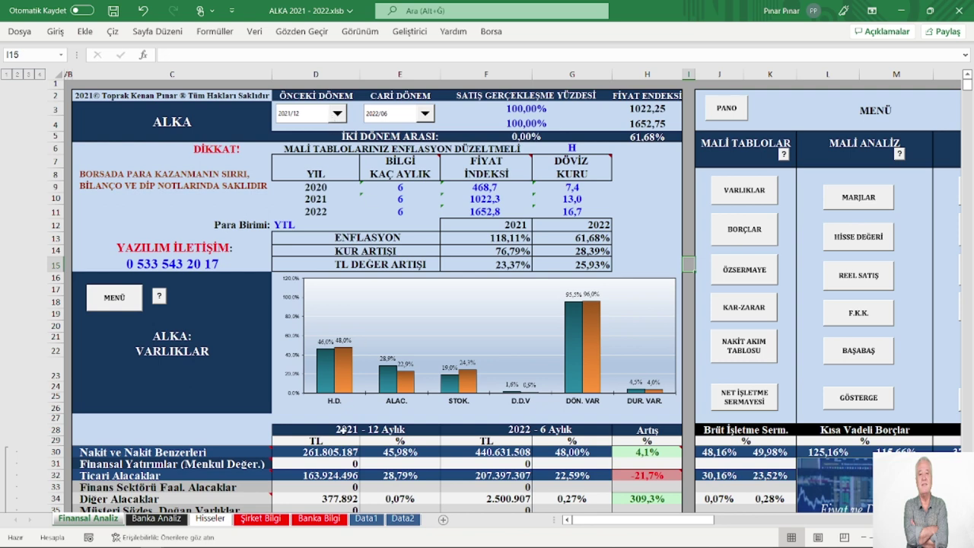
# - Look over the Data1 and Şirket Bilgi sheets, and return to the Finansal Analiz sheet
pyautogui.click(366, 520)
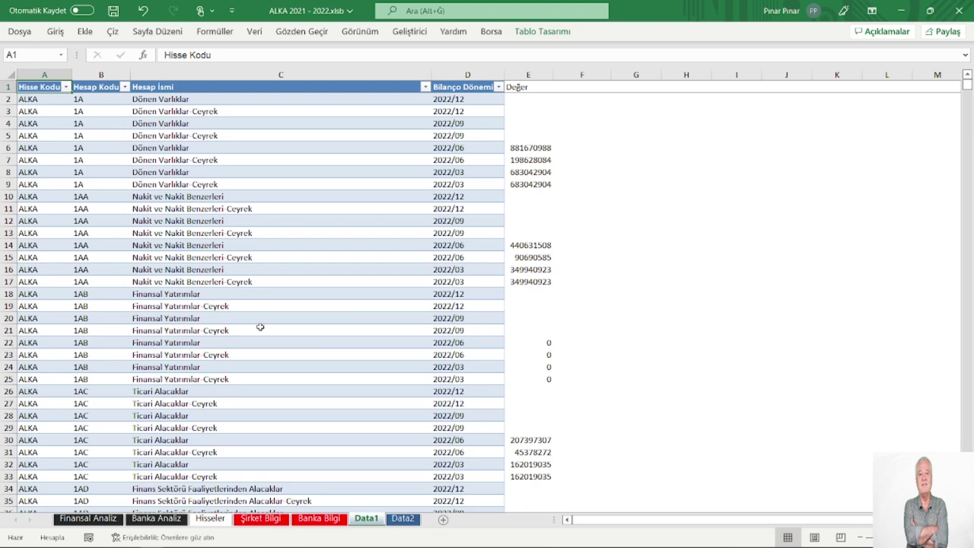
pyautogui.click(89, 519)
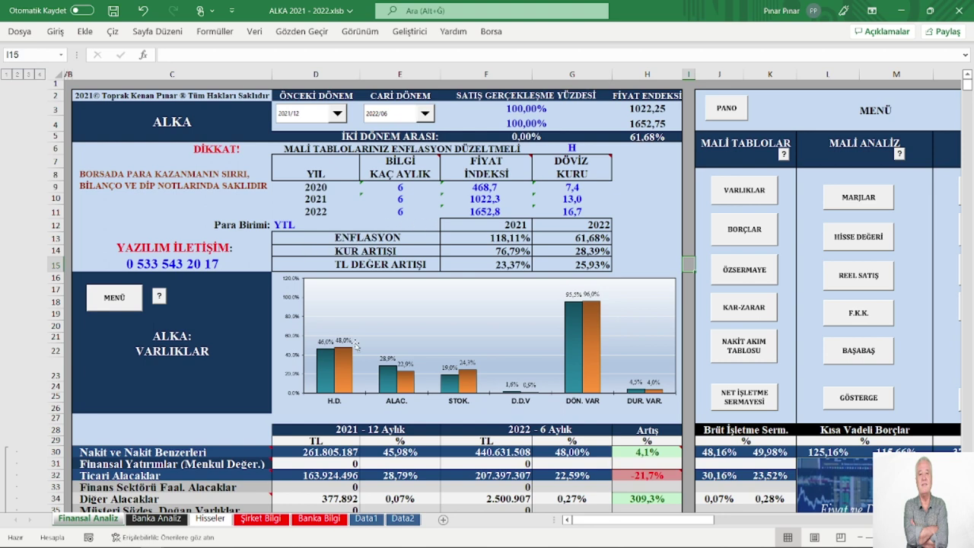
pyautogui.click(262, 519)
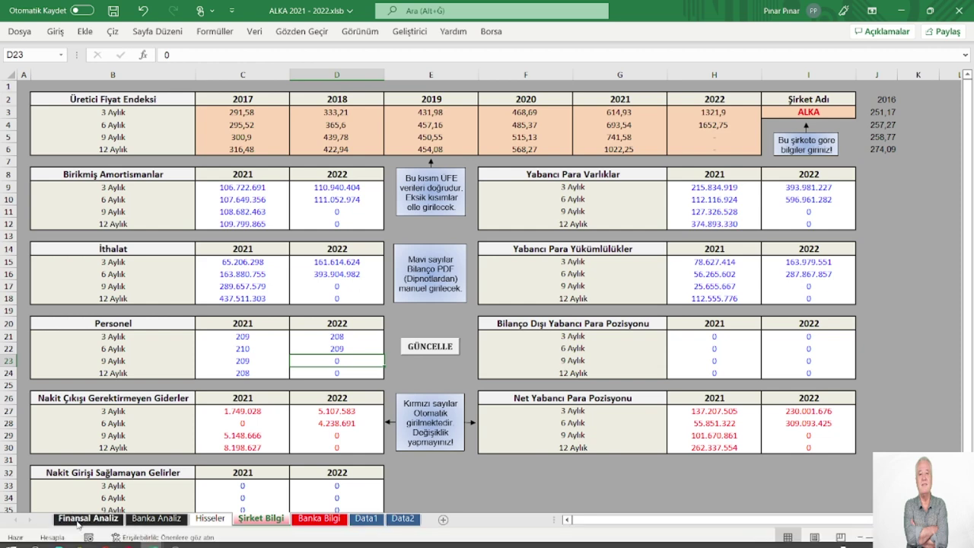
pyautogui.click(78, 520)
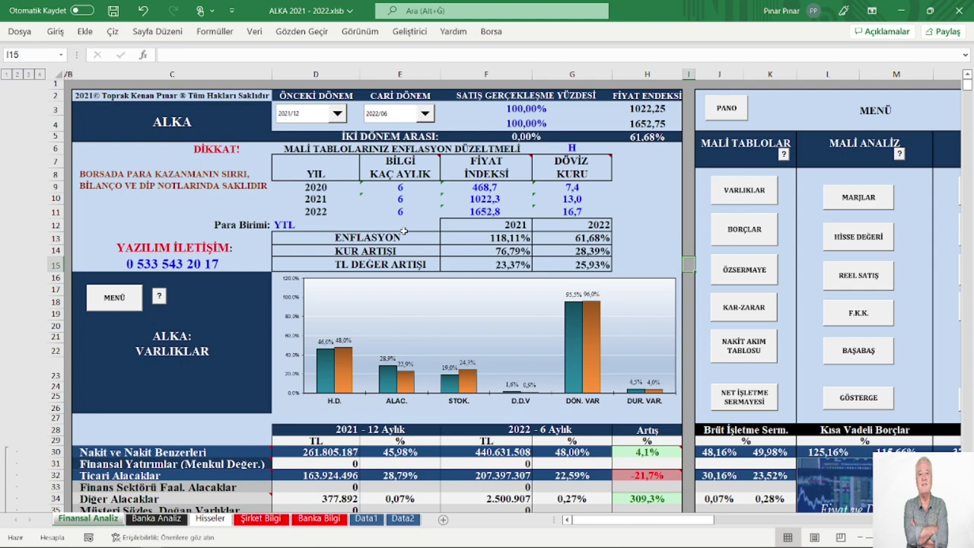
# - Review the VARLIKLAR table for 2021/12 and 2022/06, from current assets through TOPLAM DURAN VARLIKLAR to TOPLAM AKTİFLER
pyautogui.scroll(-3, 468, 286)
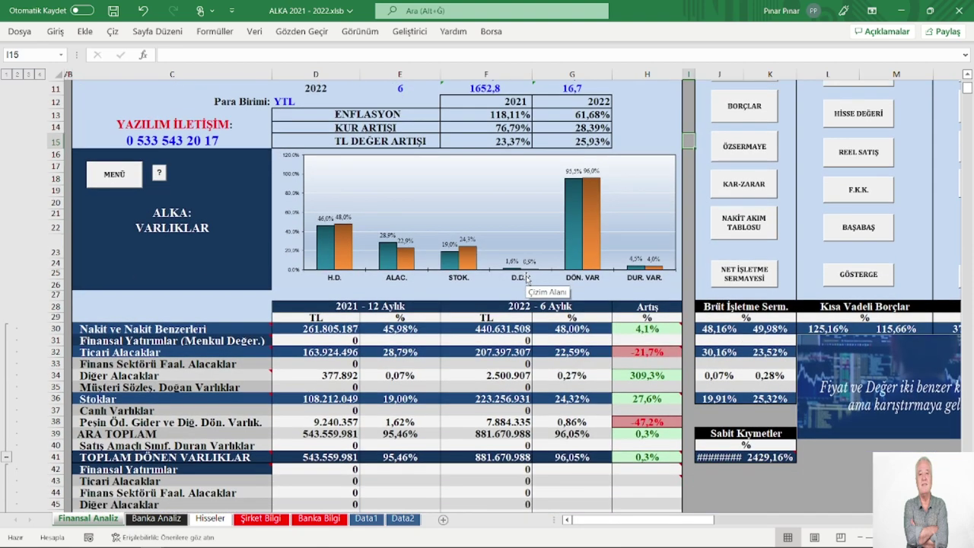
pyautogui.scroll(-3, 528, 279)
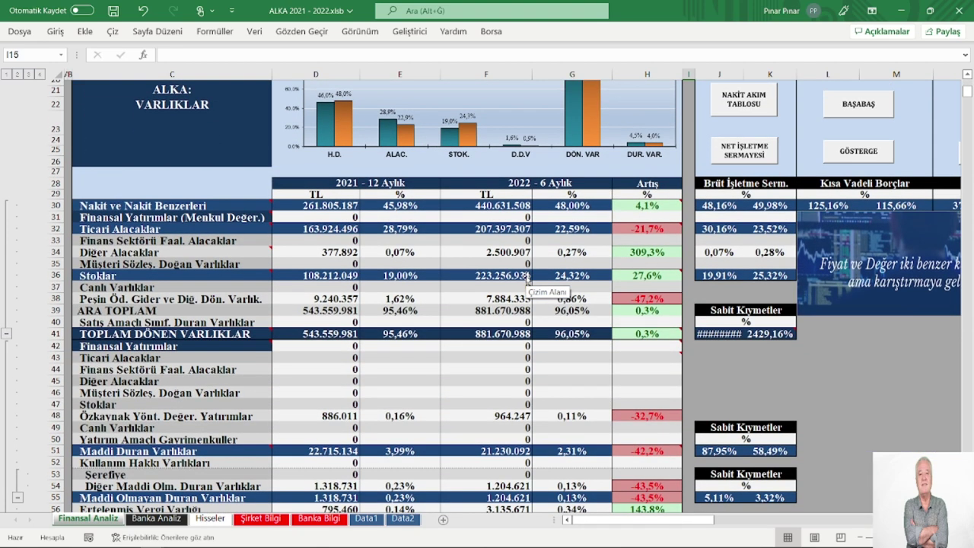
pyautogui.scroll(-1, 527, 279)
pyautogui.scroll(2, 527, 279)
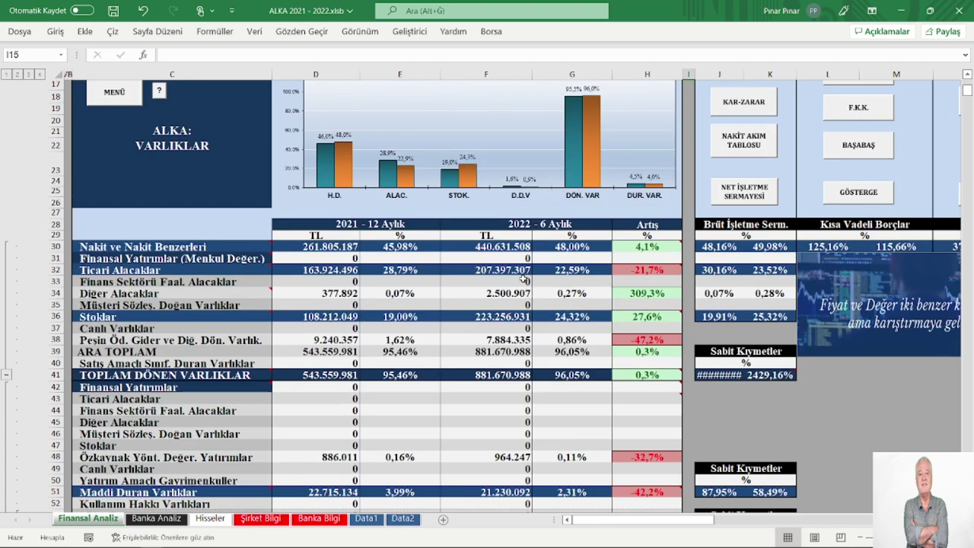
pyautogui.scroll(-1, 527, 279)
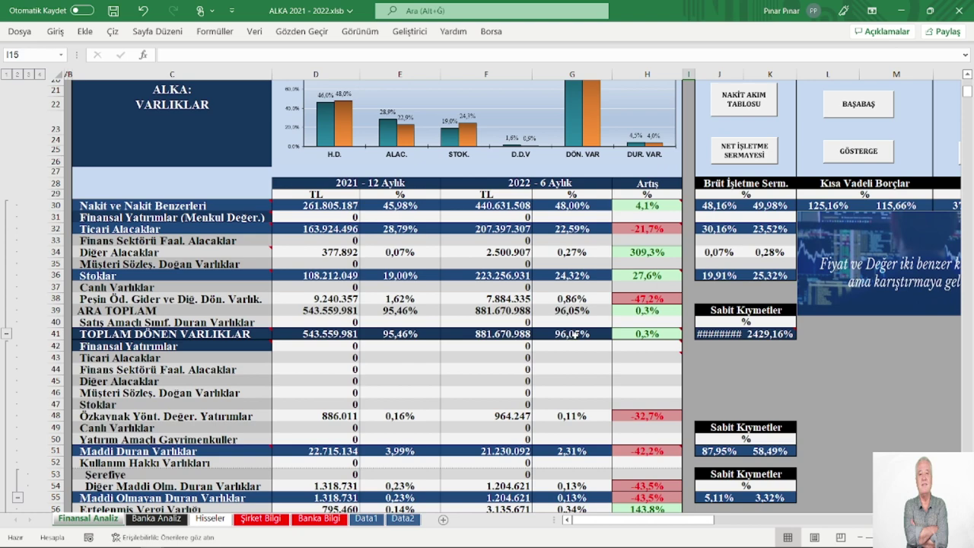
pyautogui.scroll(-7, 572, 334)
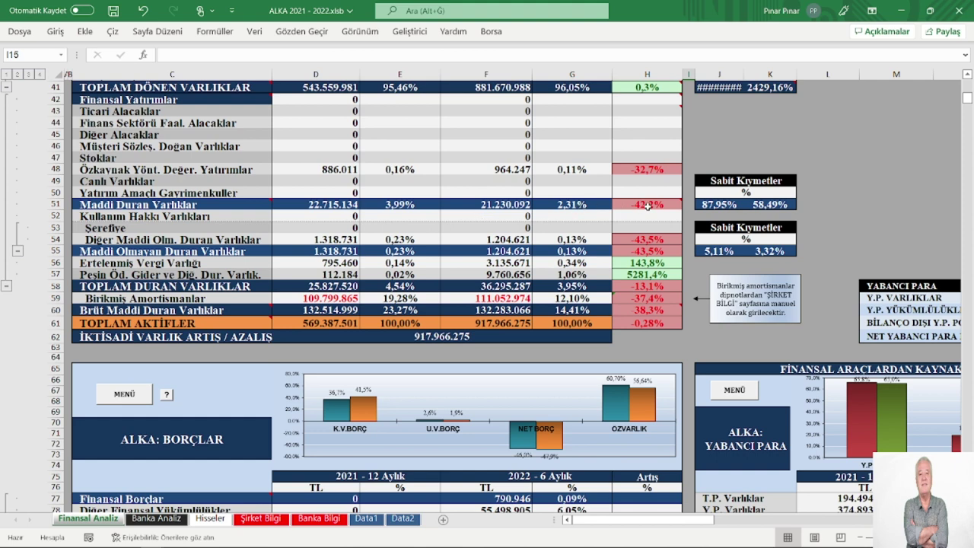
pyautogui.moveTo(648, 206)
pyautogui.scroll(-1, 450, 239)
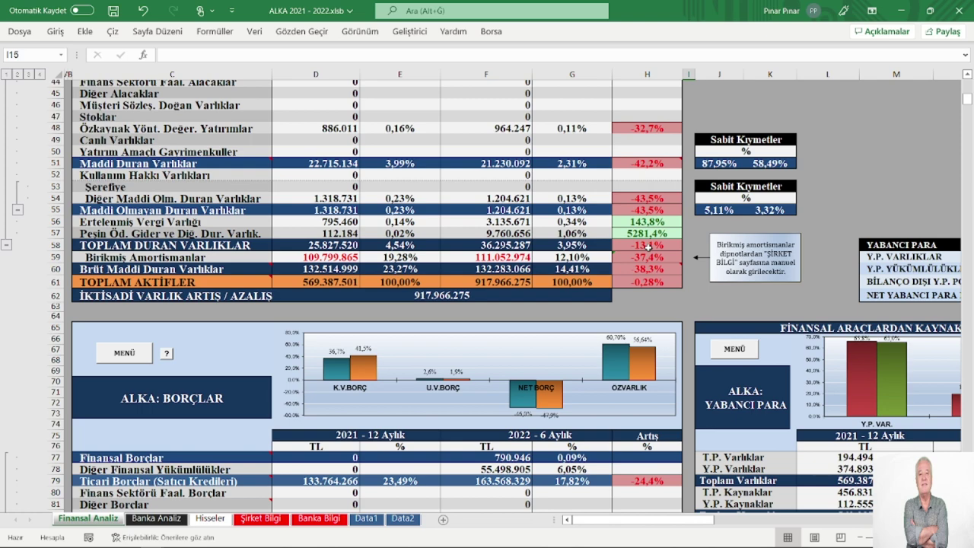
pyautogui.scroll(-1, 556, 252)
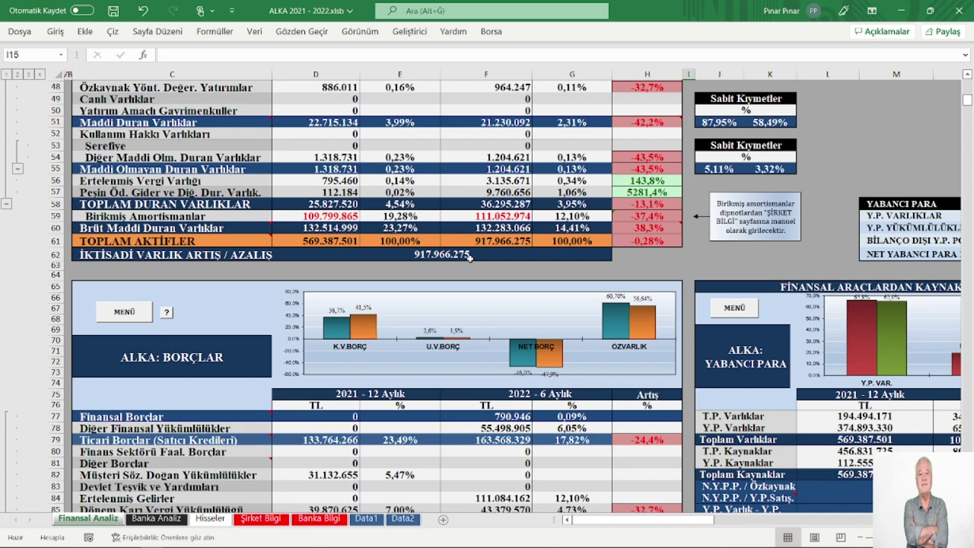
# - Examine the short-term debt rows of the BORÇLAR table and read the note on the KISA VADELİ BORÇLAR change
pyautogui.scroll(-5, 470, 258)
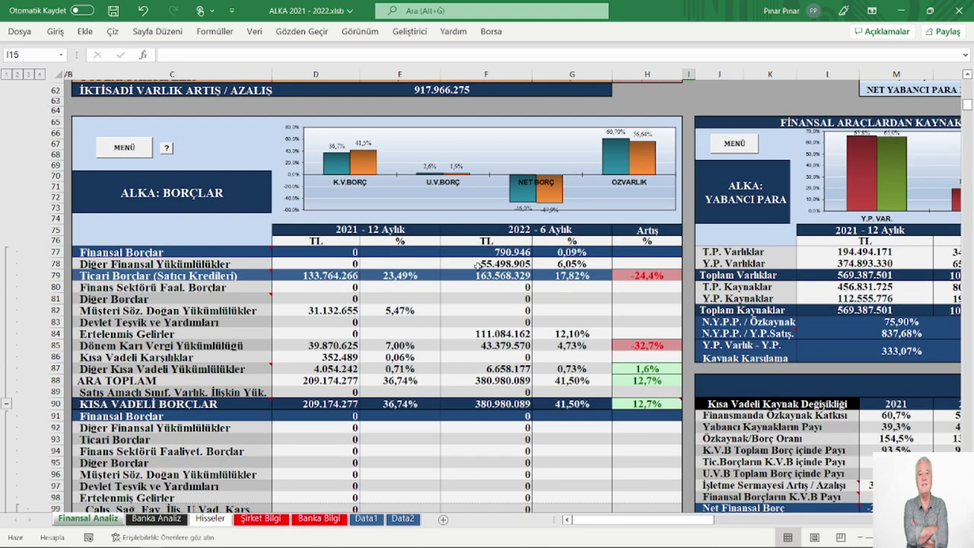
pyautogui.scroll(-2, 477, 264)
pyautogui.scroll(1, 478, 264)
pyautogui.scroll(-2, 430, 281)
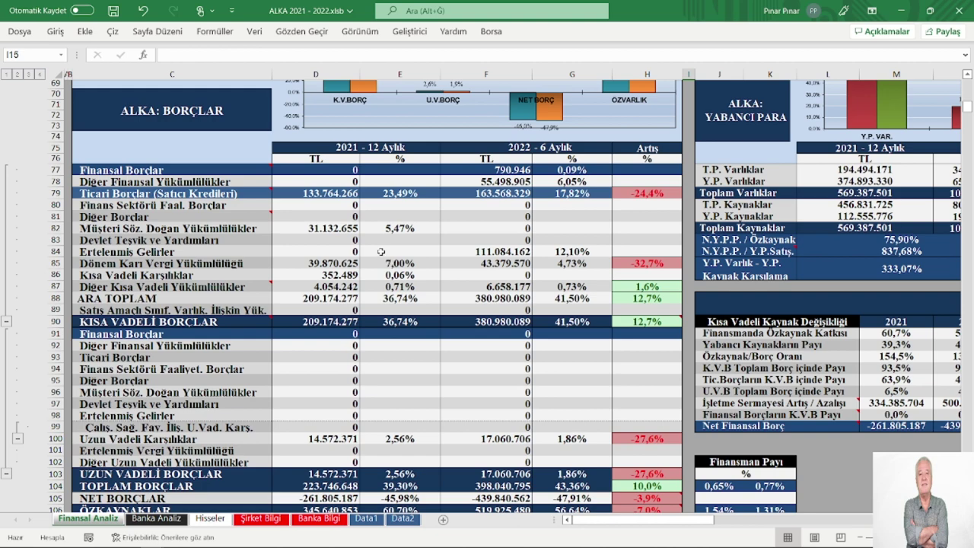
pyautogui.scroll(-2, 282, 333)
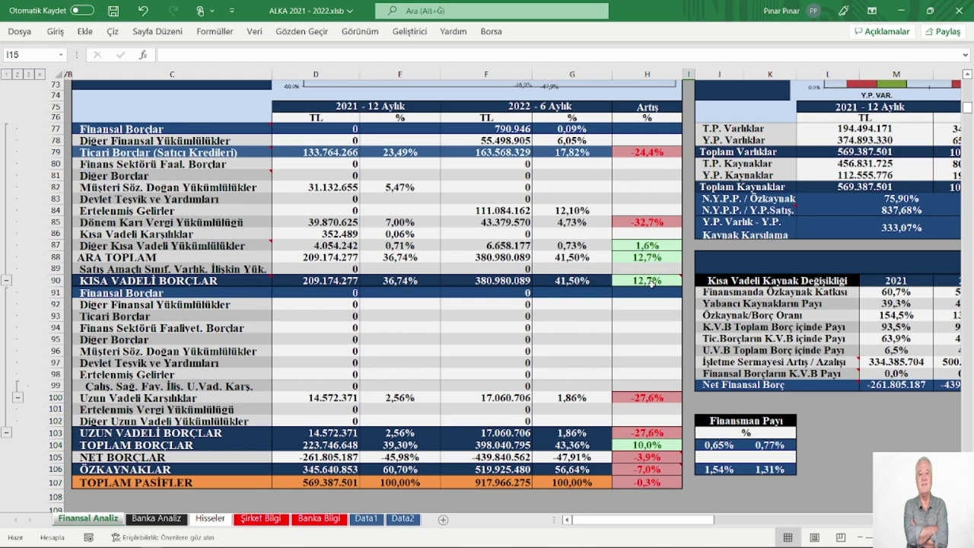
pyautogui.moveTo(651, 283)
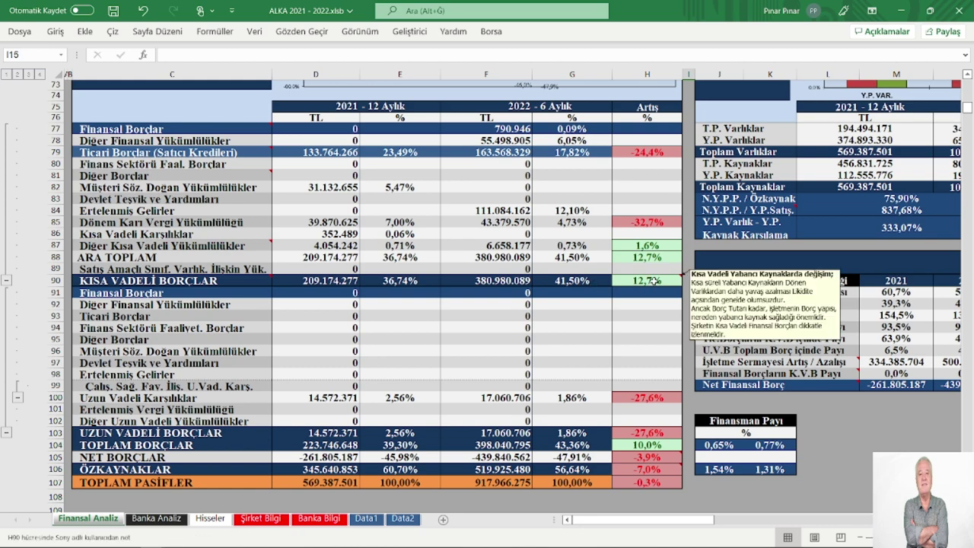
pyautogui.scroll(-4, 651, 283)
pyautogui.scroll(4, 372, 284)
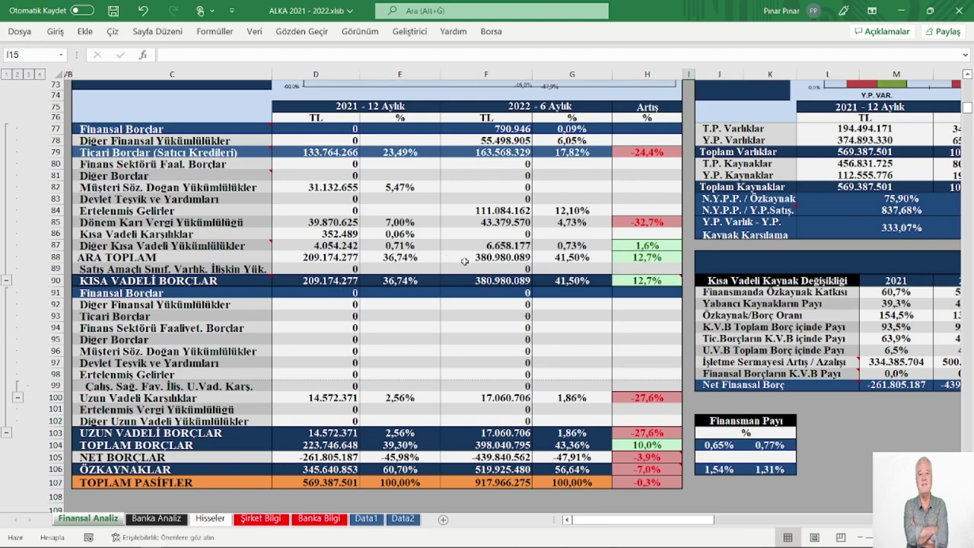
# - Review the financial and trade debt rows in BORÇLAR, and the TOPLAM BORÇLAR, NET BORÇLAR and ÖZKAYNAKLAR rows
pyautogui.scroll(3, 464, 261)
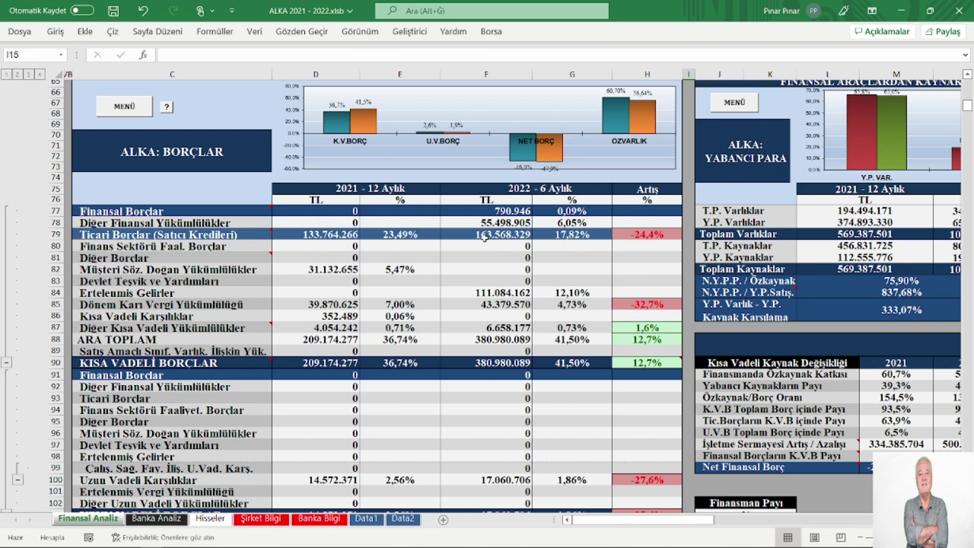
pyautogui.moveTo(258, 258)
pyautogui.scroll(-9, 652, 236)
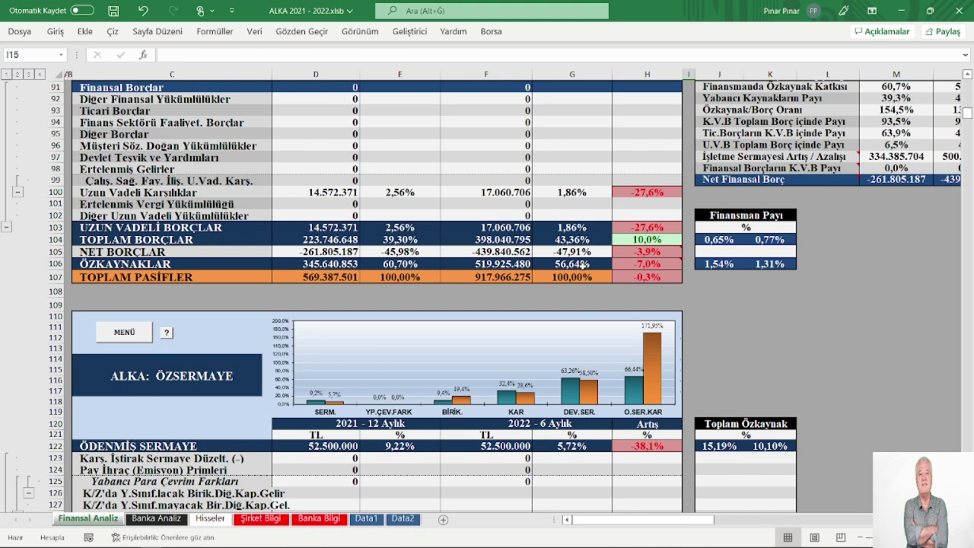
pyautogui.moveTo(633, 268)
# - Examine the YABANCI PARA summary and the foreign-currency asset and liability table in the financial risk section
pyautogui.hscroll(4, 797, 403)
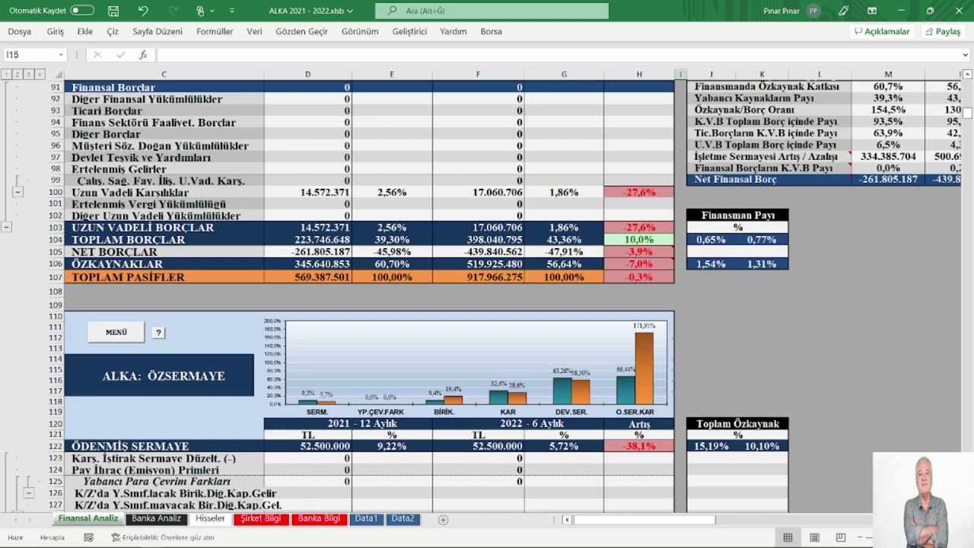
pyautogui.scroll(4, 796, 402)
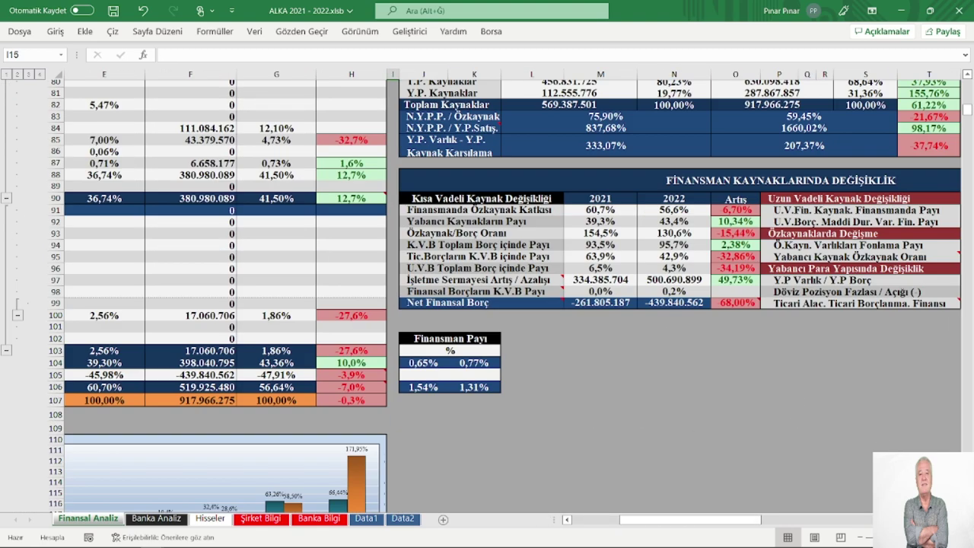
pyautogui.hscroll(4, 748, 454)
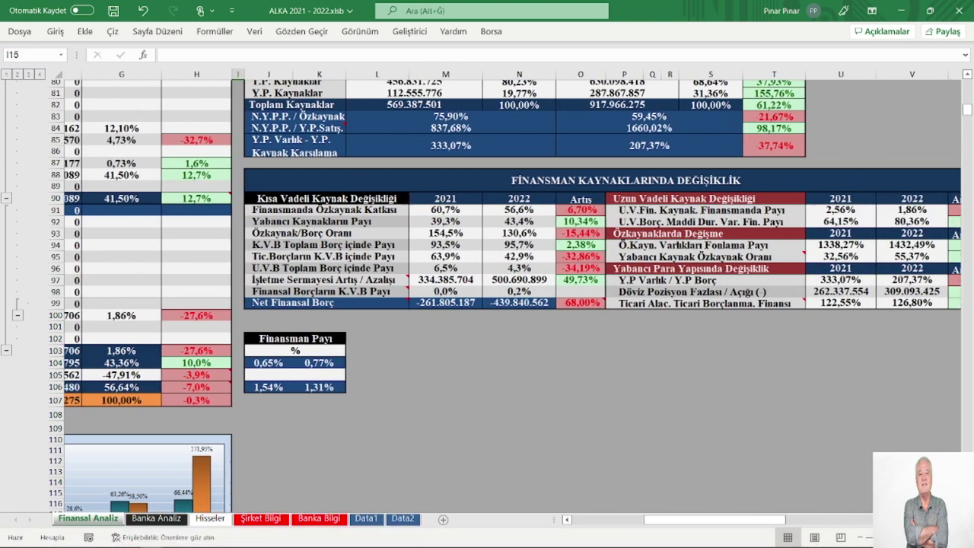
pyautogui.scroll(1, 748, 454)
pyautogui.scroll(11, 748, 454)
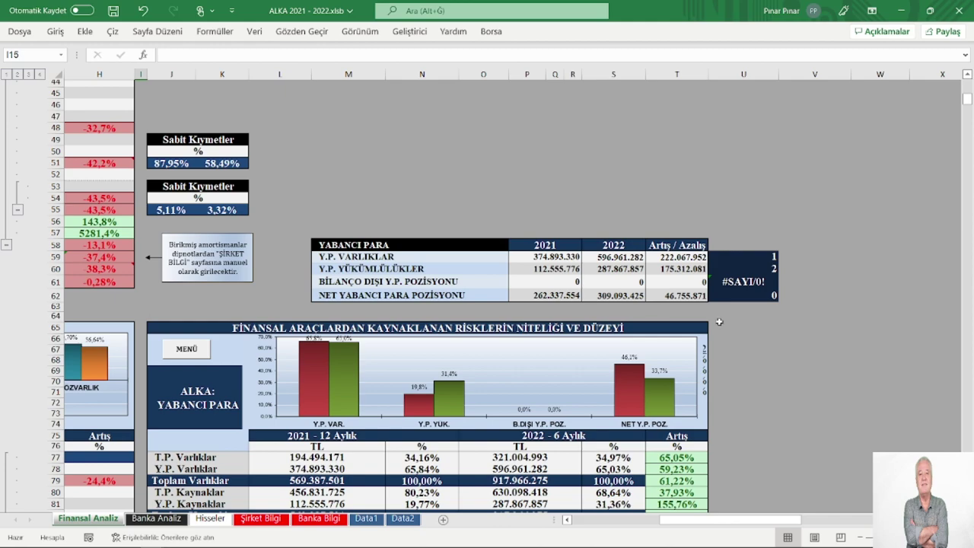
pyautogui.scroll(-1, 761, 325)
pyautogui.scroll(-5, 762, 326)
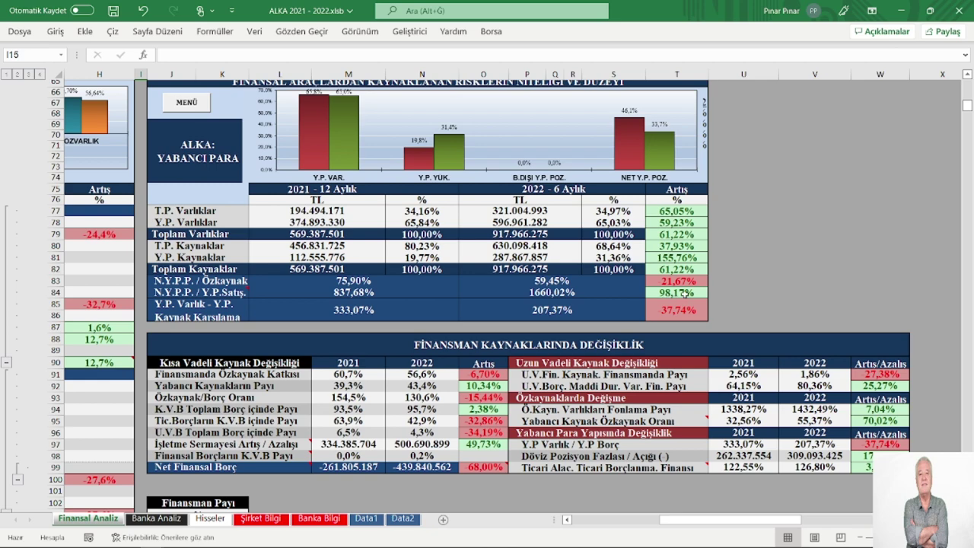
# - Review the FİNANSMAN KAYNAKLARINDA DEĞİŞİKLİK table down to the Net Finansal Borç row
pyautogui.scroll(-4, 673, 294)
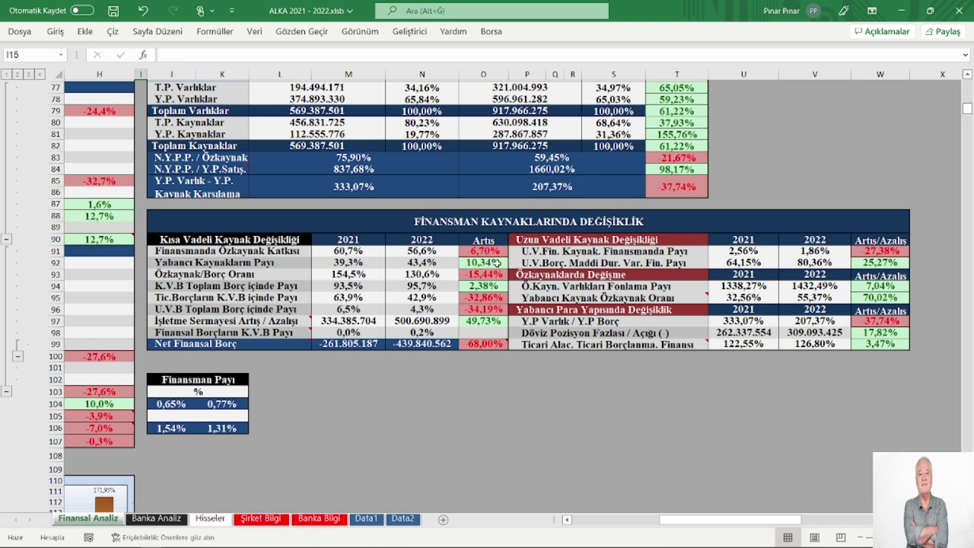
pyautogui.scroll(-1, 497, 262)
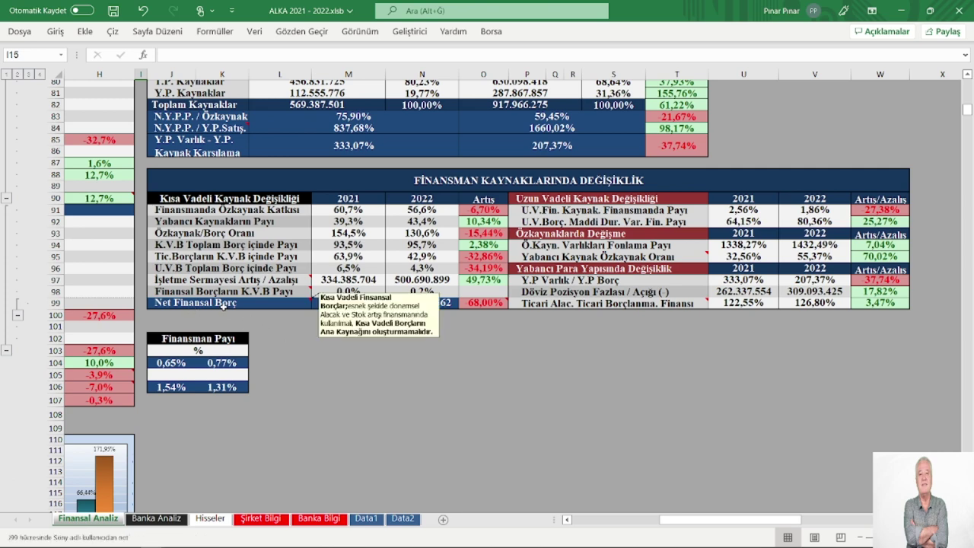
pyautogui.moveTo(490, 303)
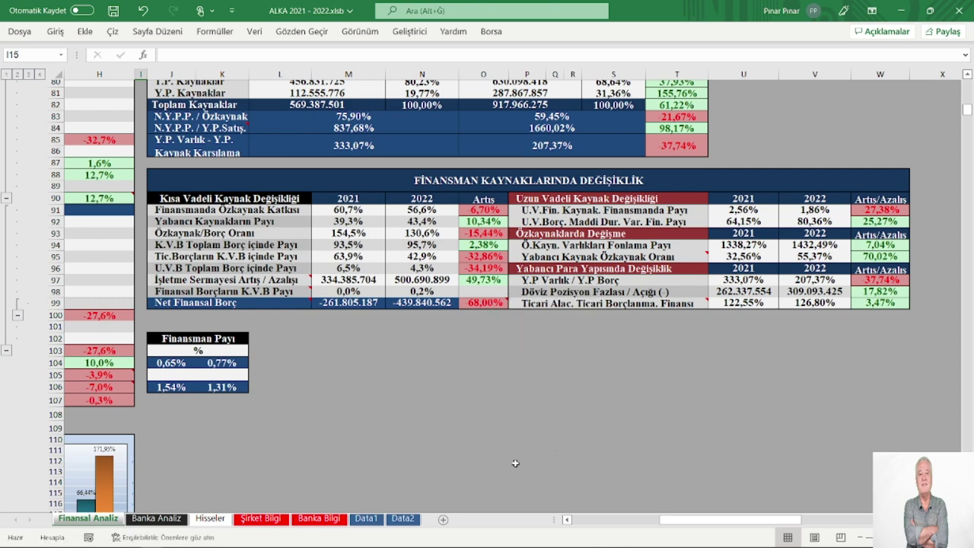
# - Go to the ÖZSERMAYE section and review its paid-in capital, reserves and accumulated profit rows
pyautogui.click(576, 521)
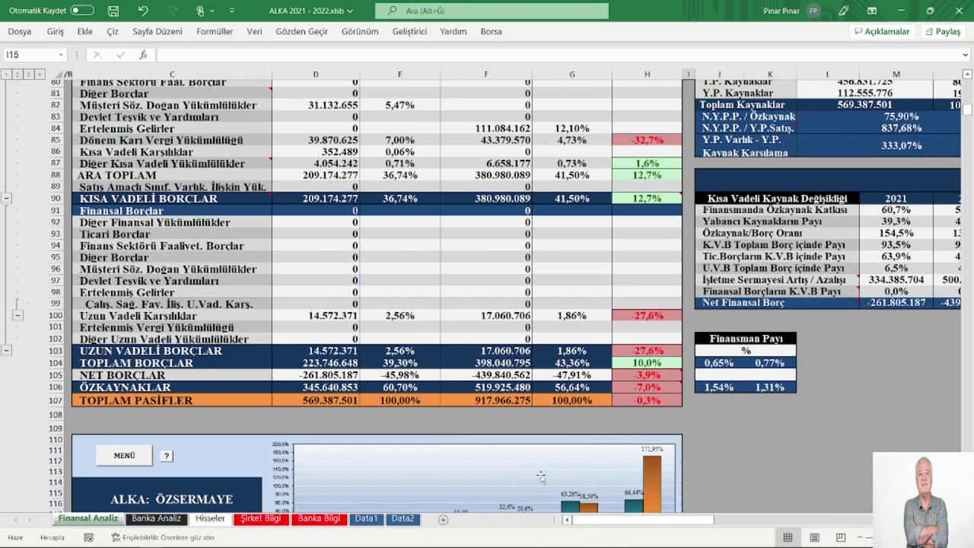
pyautogui.scroll(-9, 540, 476)
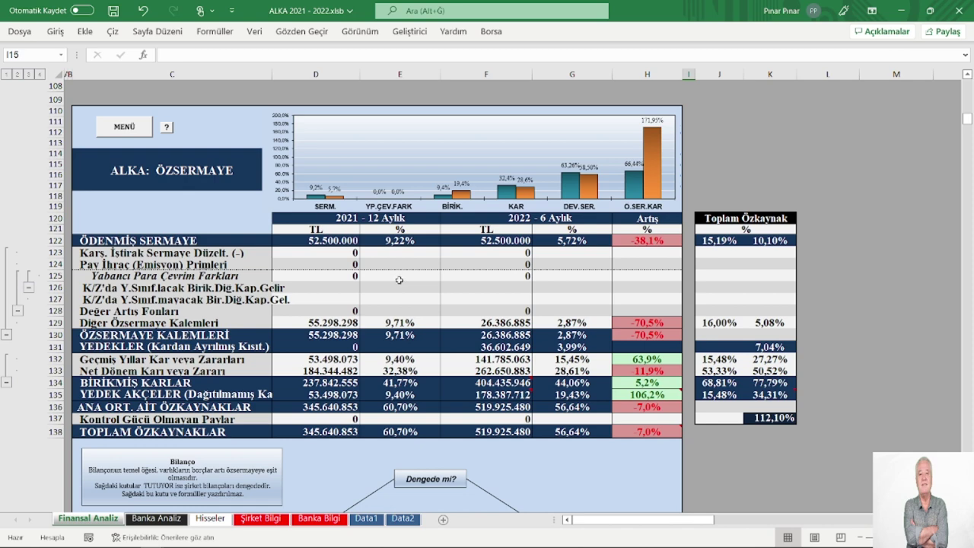
pyautogui.scroll(1, 398, 280)
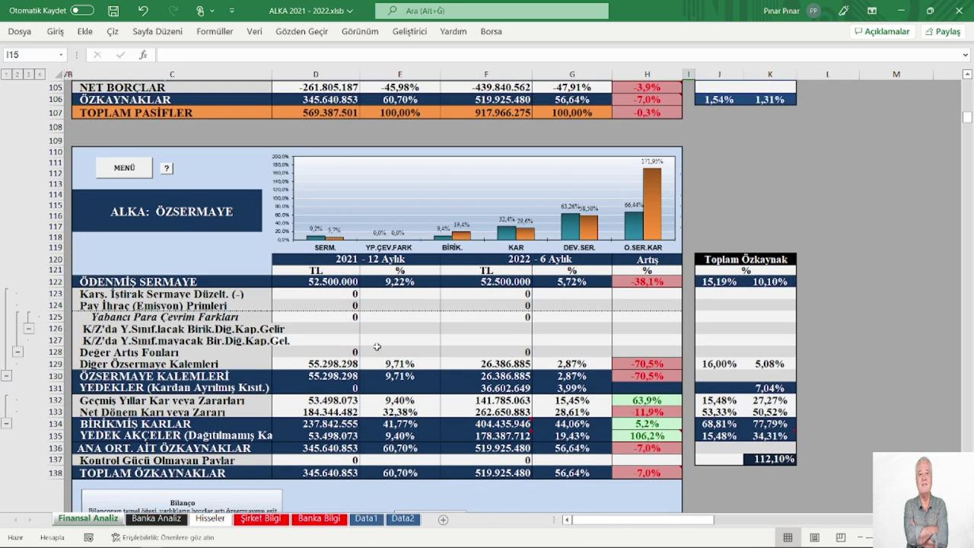
# - Examine the KAR, DEV.SER. and Ö.SER.KAR bars of the ÖZSERMAYE chart for 2021 and 2022
pyautogui.scroll(-1, 480, 341)
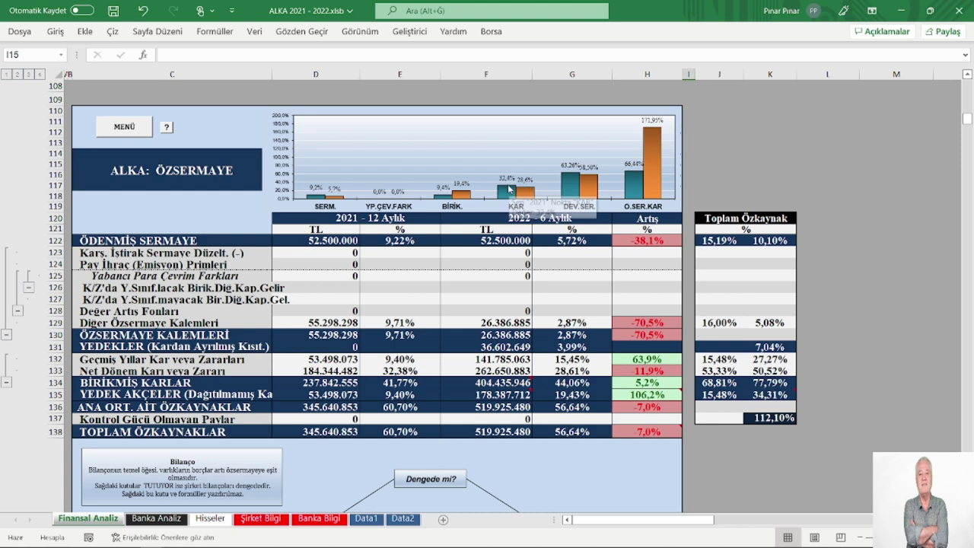
pyautogui.moveTo(527, 193)
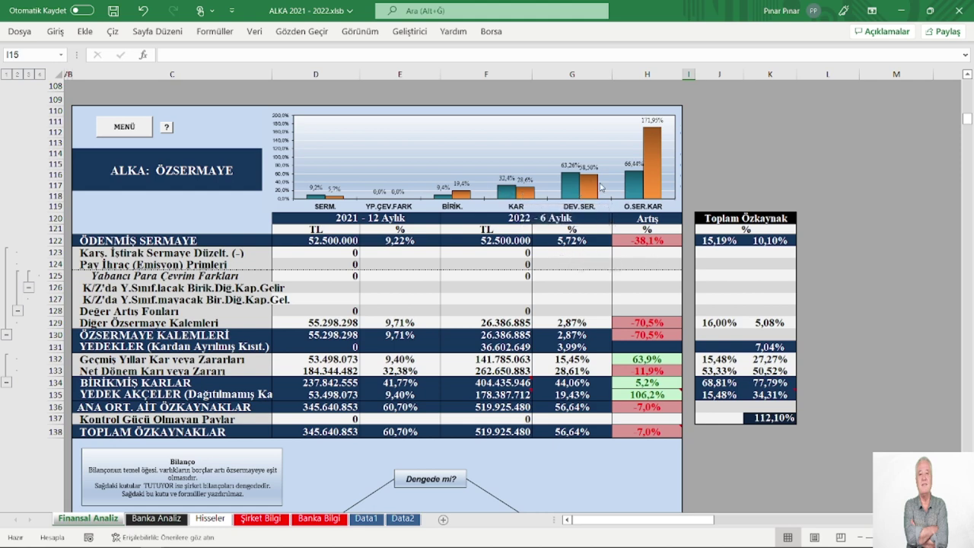
pyautogui.moveTo(594, 192)
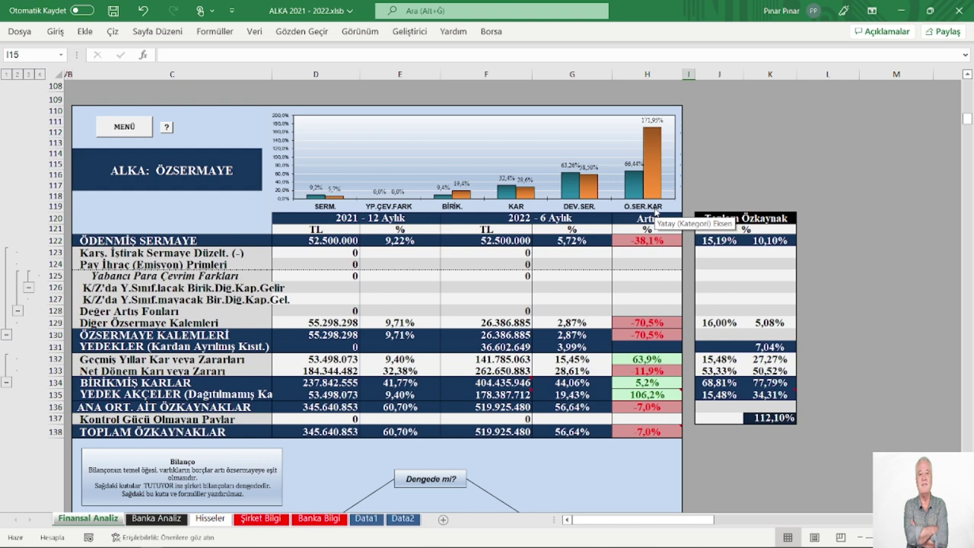
pyautogui.moveTo(634, 190)
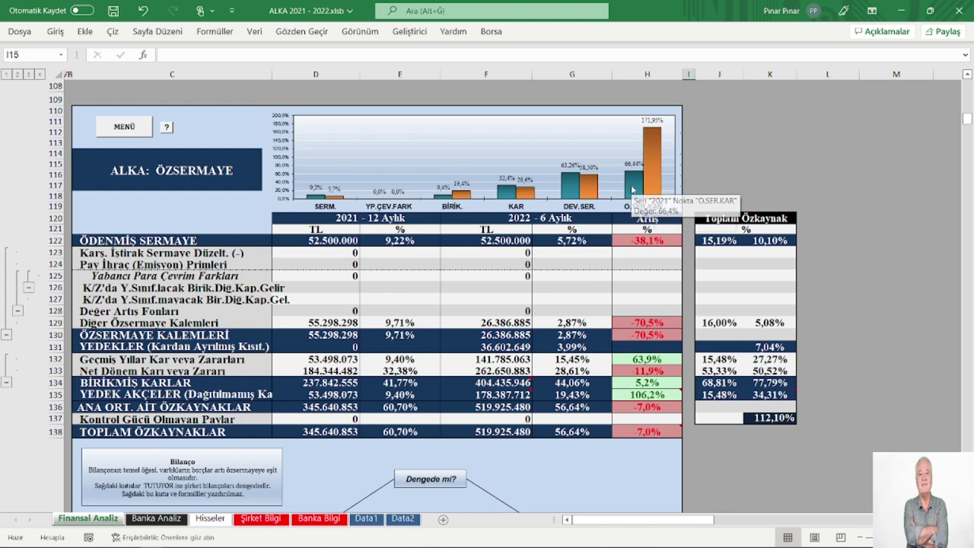
pyautogui.moveTo(653, 144)
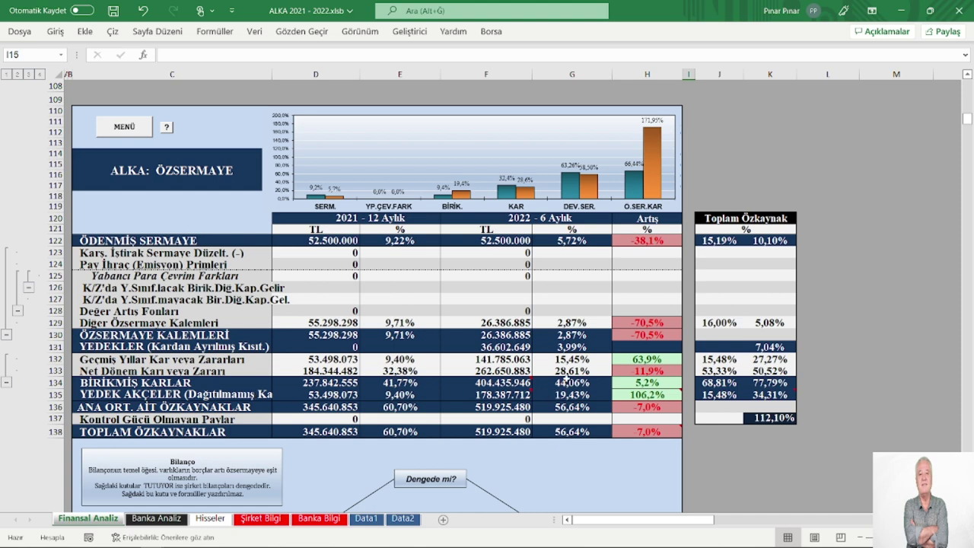
# - Open the profitability results and review the ŞİRKET KARLILIĞININ OLUŞUMU and ORTAK KARLILIĞININ OLUŞUMU diagrams
pyautogui.click(111, 136)
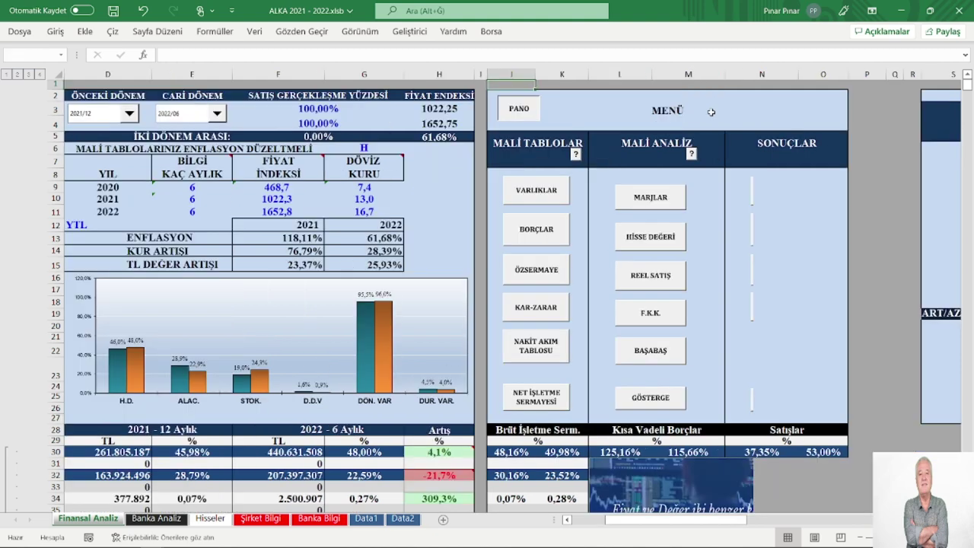
pyautogui.click(716, 107)
pyautogui.click(779, 362)
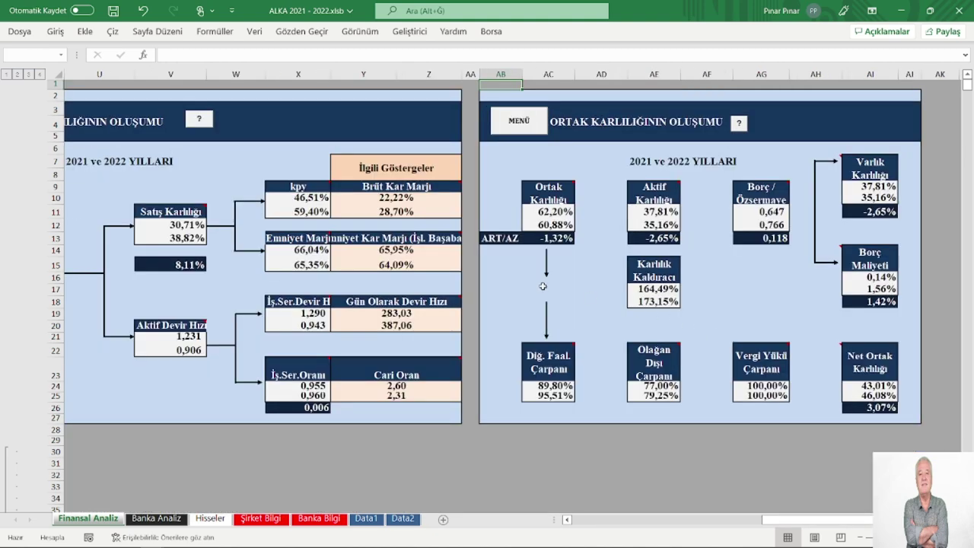
pyautogui.click(566, 520)
pyautogui.click(566, 520)
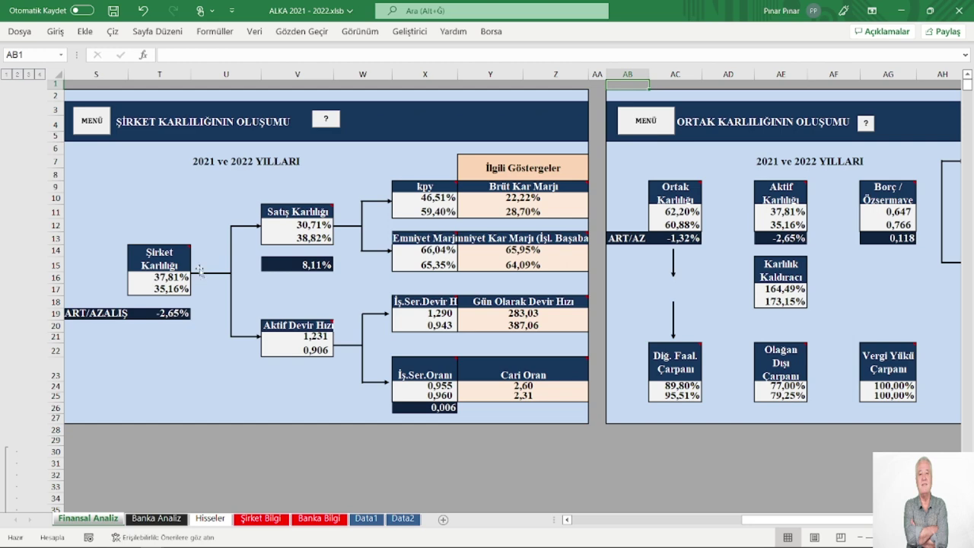
pyautogui.moveTo(159, 259)
pyautogui.hscroll(5, 720, 242)
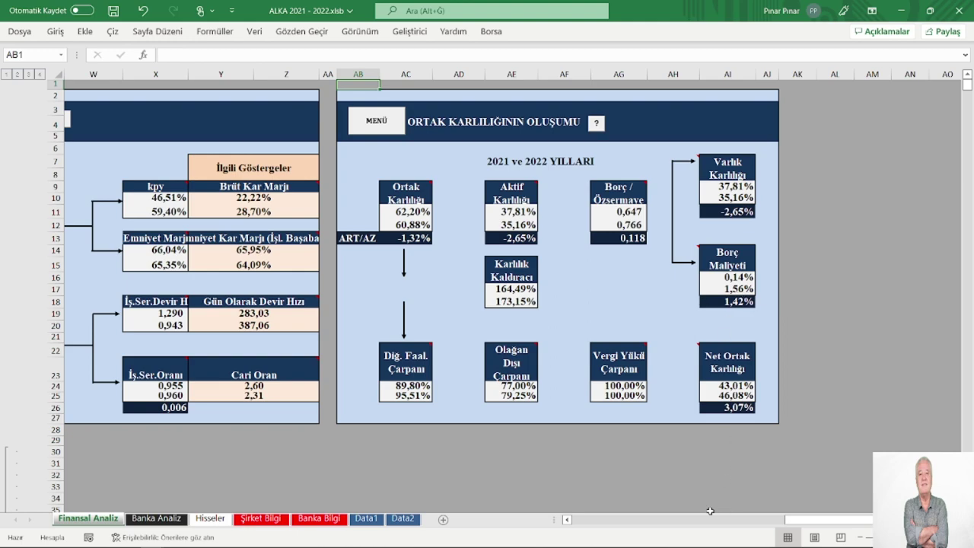
# - Go to the KAR - ZARAR section and examine its chart along with the revenue and cost rows
pyautogui.click(575, 524)
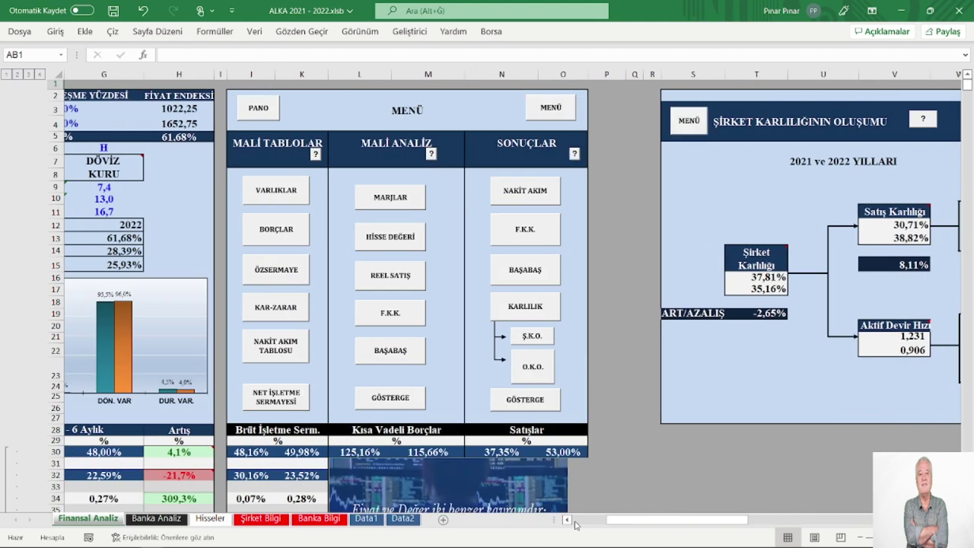
pyautogui.click(574, 524)
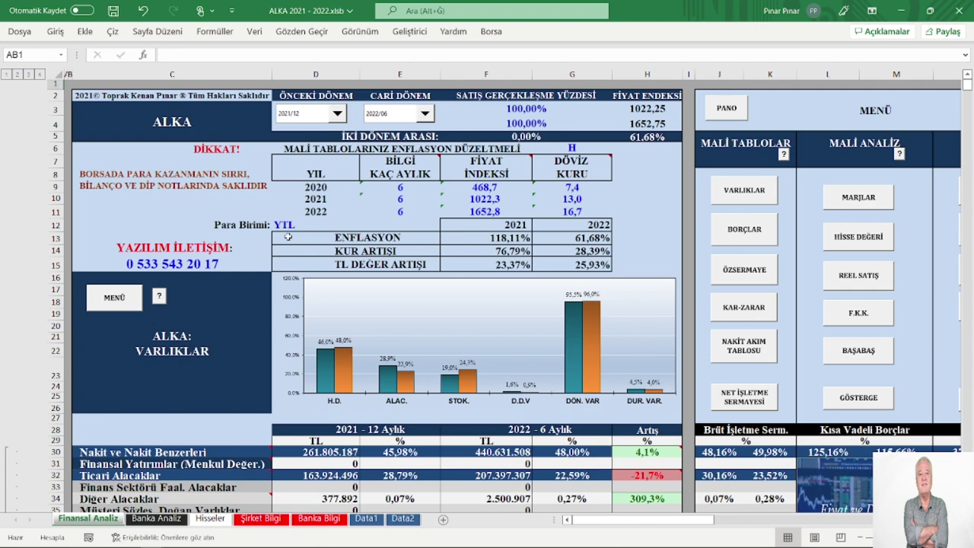
pyautogui.scroll(-1, 499, 197)
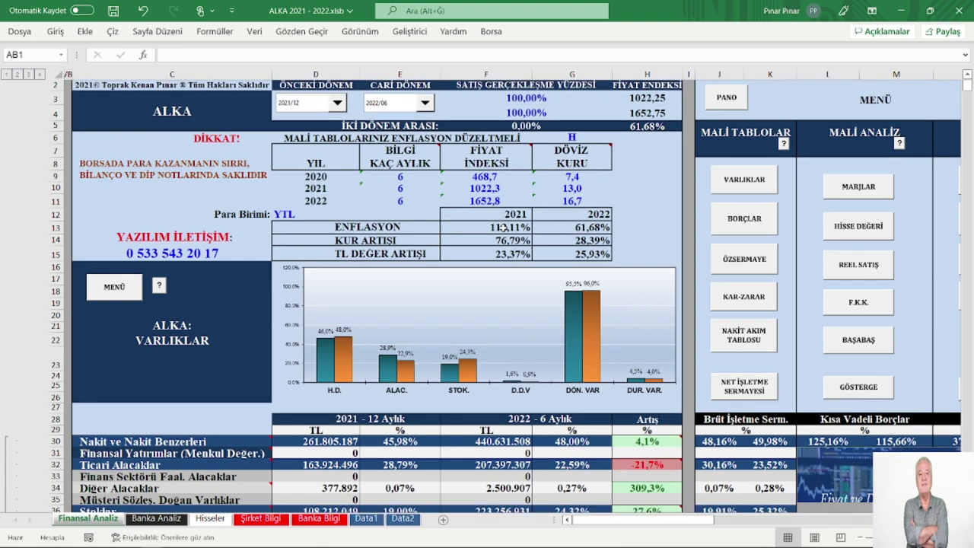
pyautogui.scroll(-2, 498, 223)
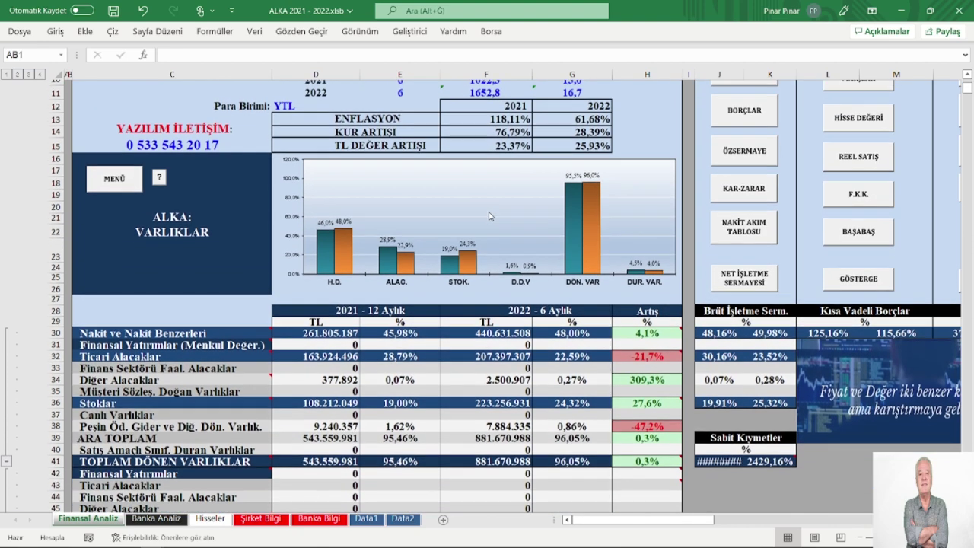
pyautogui.scroll(-11, 527, 217)
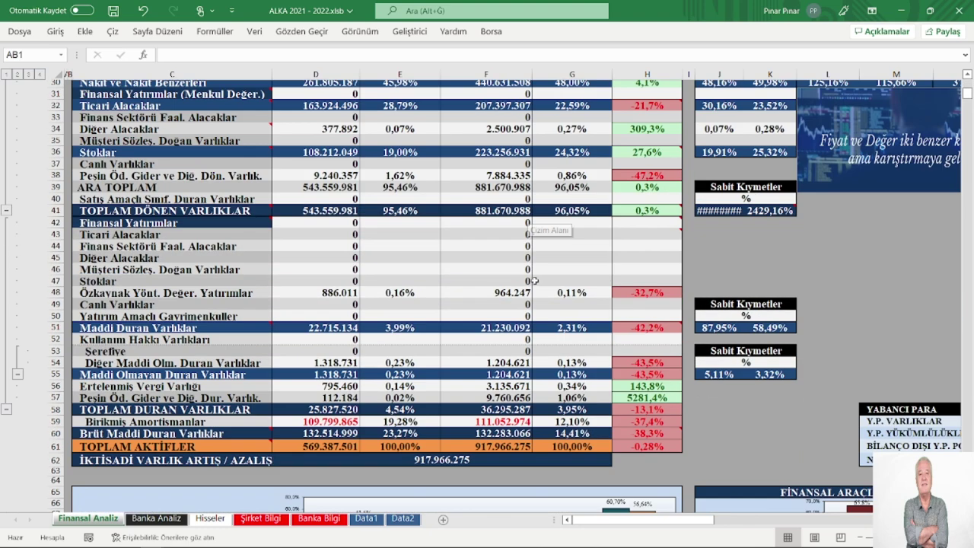
pyautogui.scroll(-11, 486, 285)
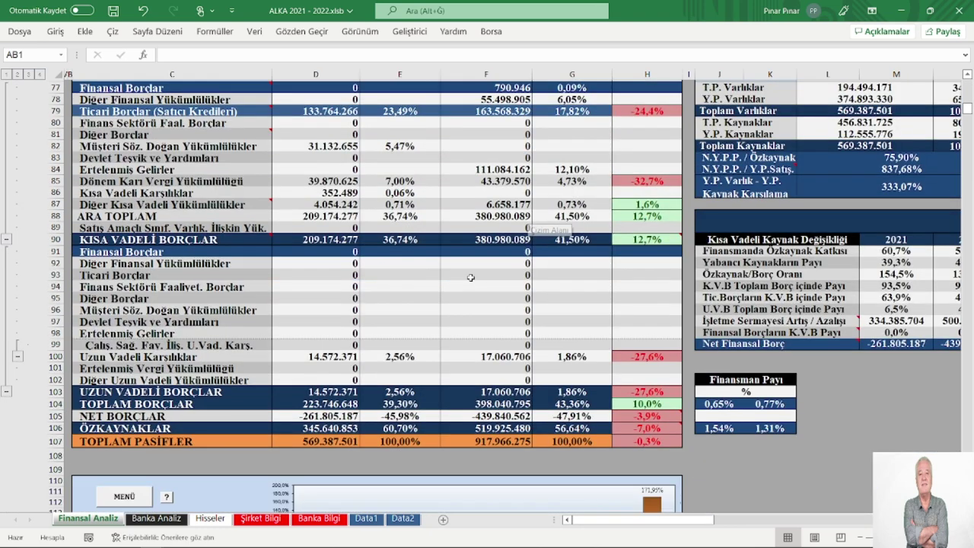
pyautogui.scroll(-12, 470, 278)
pyautogui.scroll(-10, 454, 280)
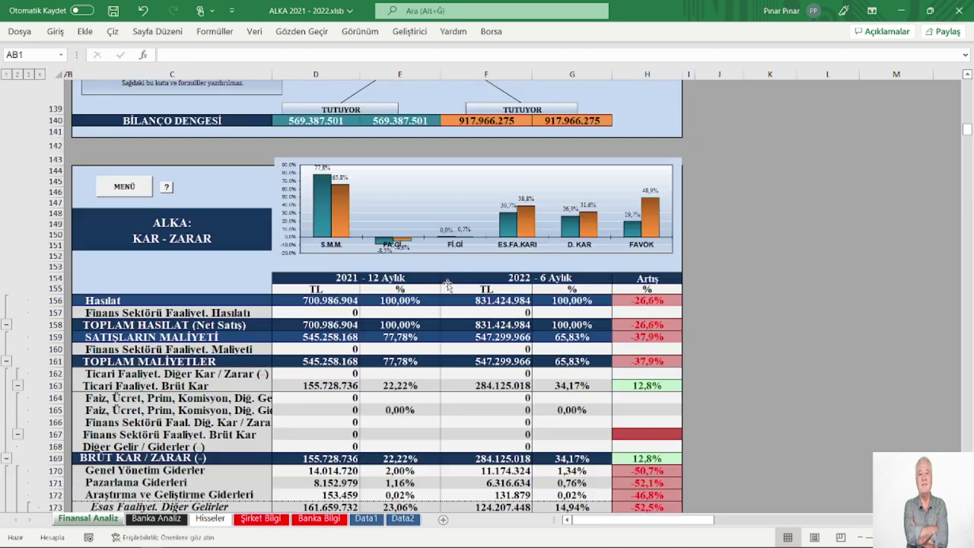
pyautogui.scroll(-1, 448, 284)
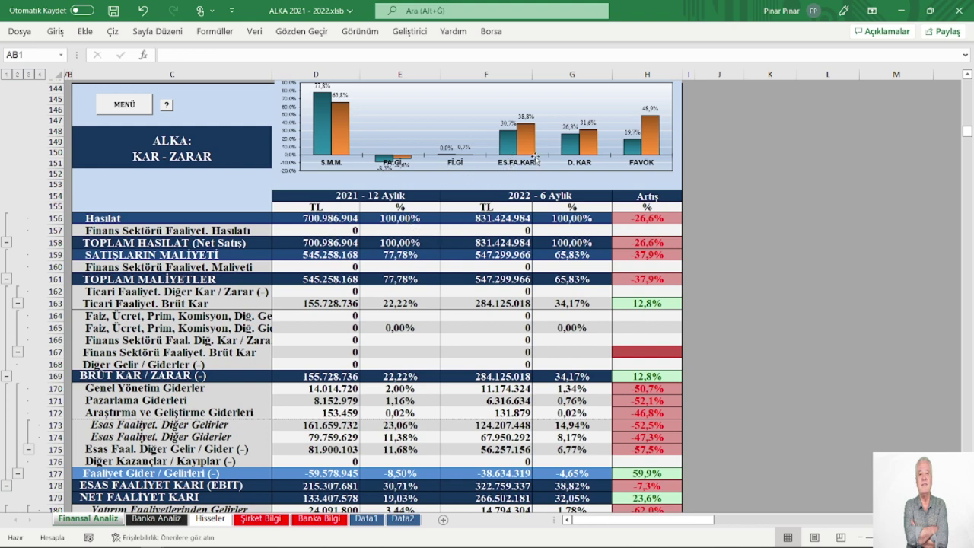
pyautogui.moveTo(511, 154)
# - Review the KAR - ZARAR rows from BRÜT KAR through operating, pre-tax and net profit down to the FAVÖK rows
pyautogui.scroll(-3, 533, 190)
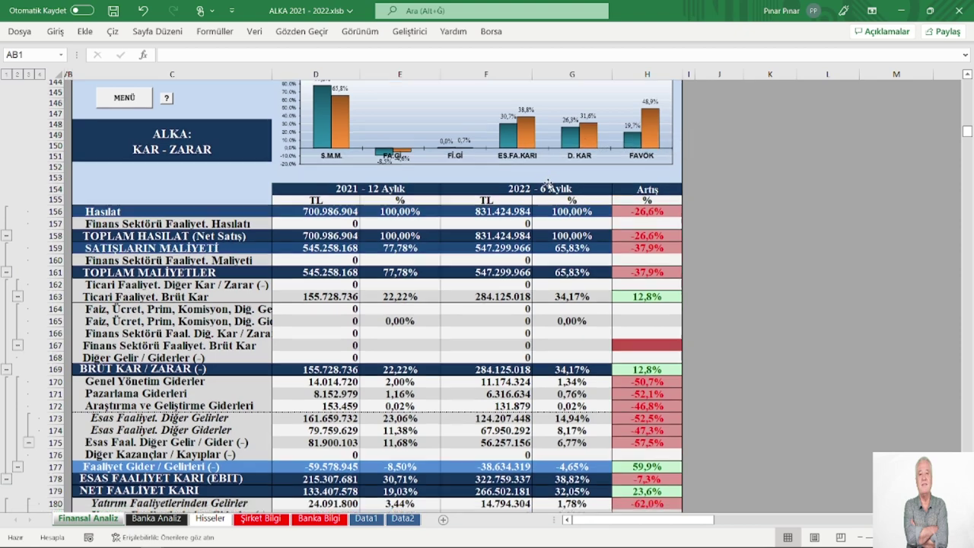
pyautogui.scroll(-1, 515, 200)
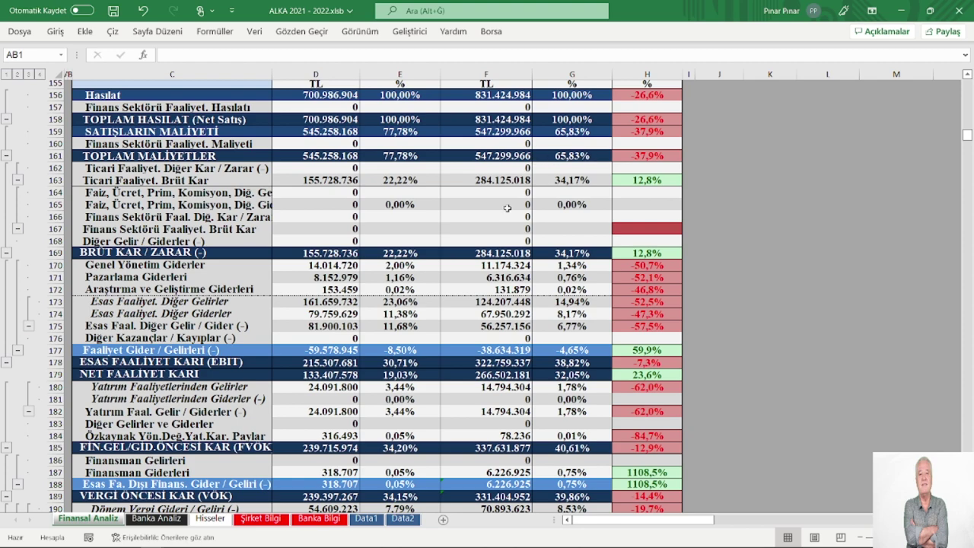
pyautogui.scroll(-1, 472, 219)
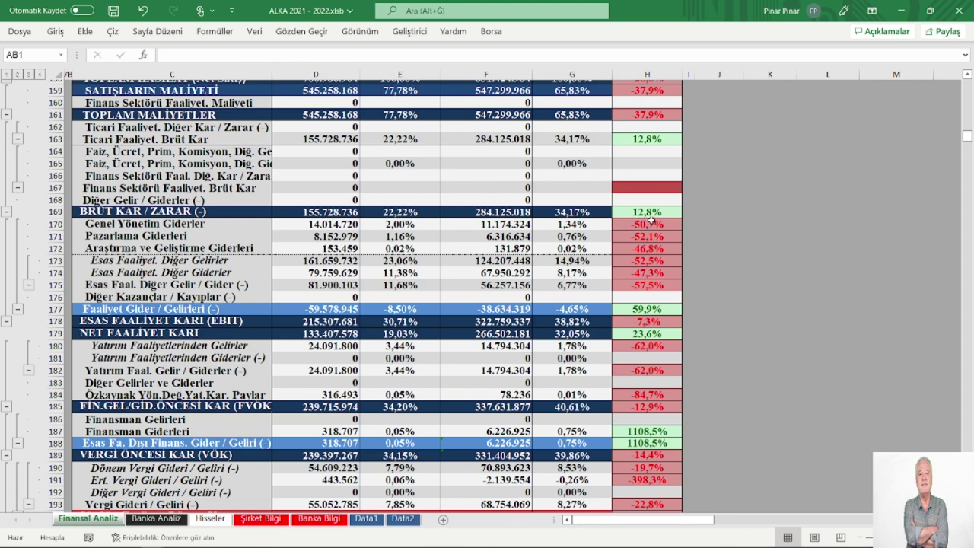
pyautogui.scroll(-2, 658, 216)
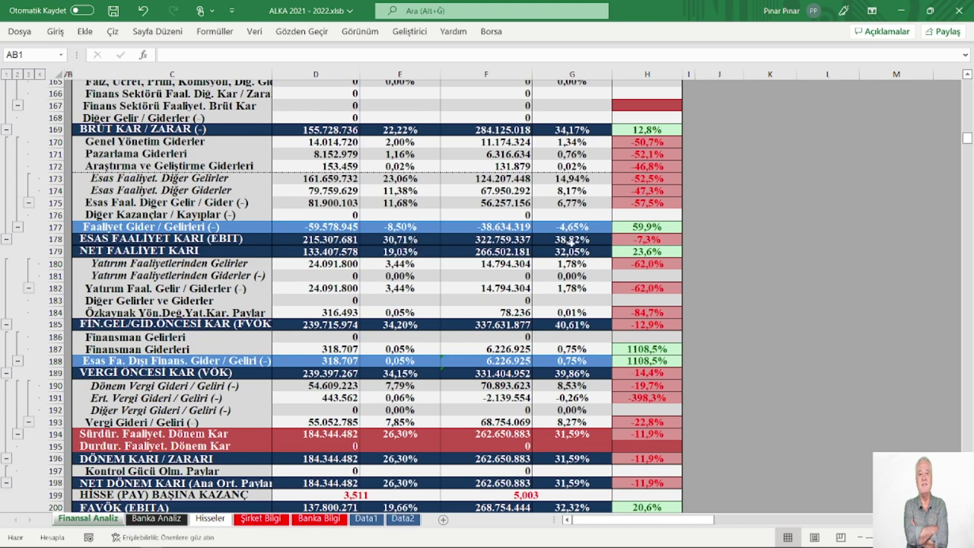
pyautogui.scroll(-4, 571, 240)
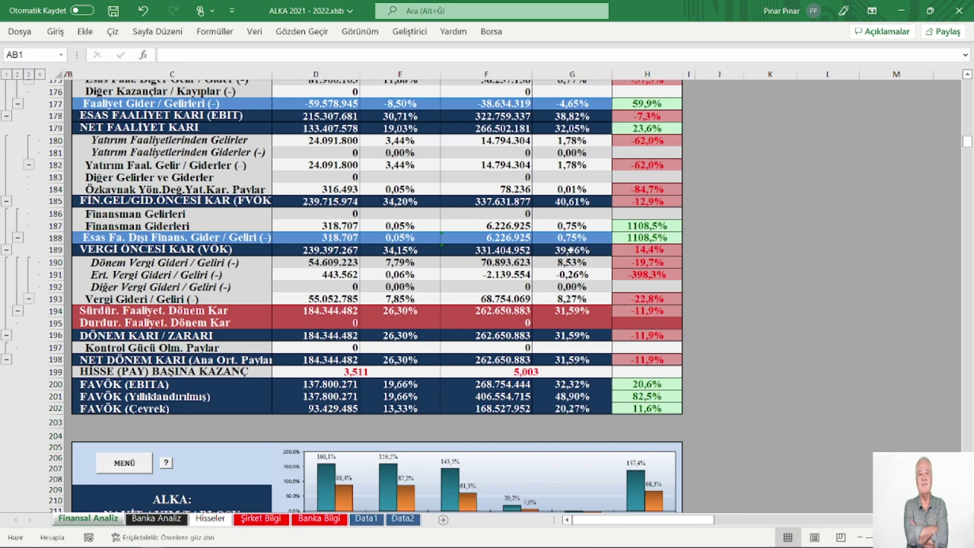
pyautogui.scroll(-2, 572, 250)
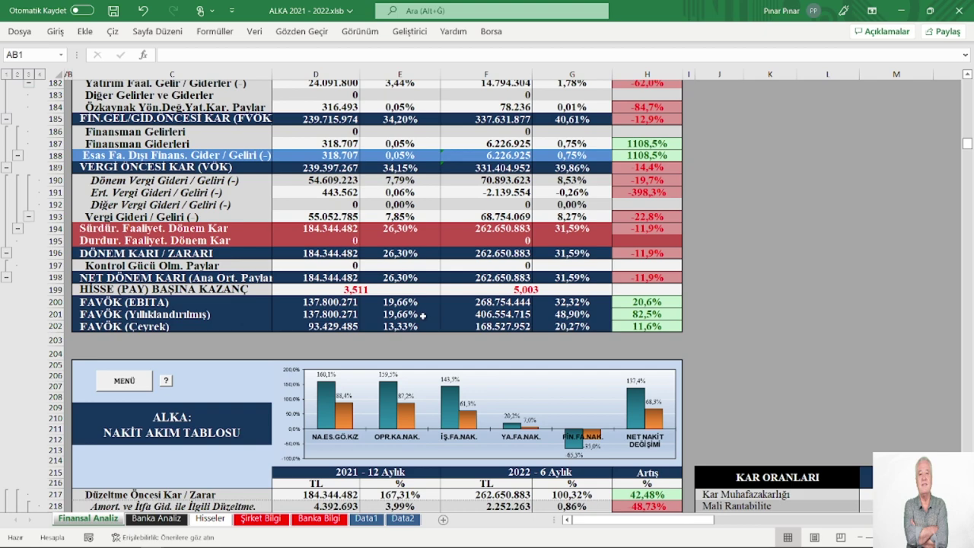
# - Open NAKİT AKIM TABLOSU and read its NAKİT (PARA) AKIM DEĞERLEME commentary
pyautogui.click(124, 381)
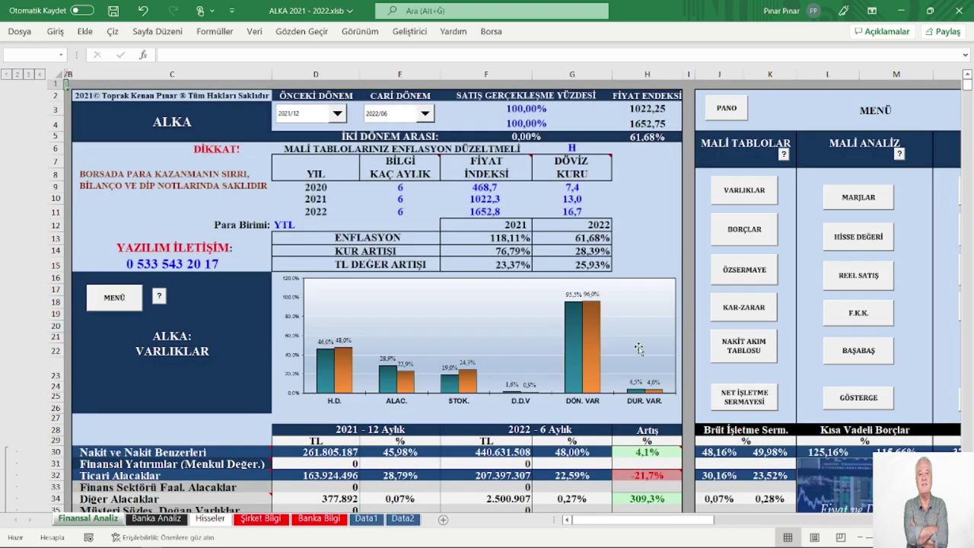
pyautogui.click(738, 351)
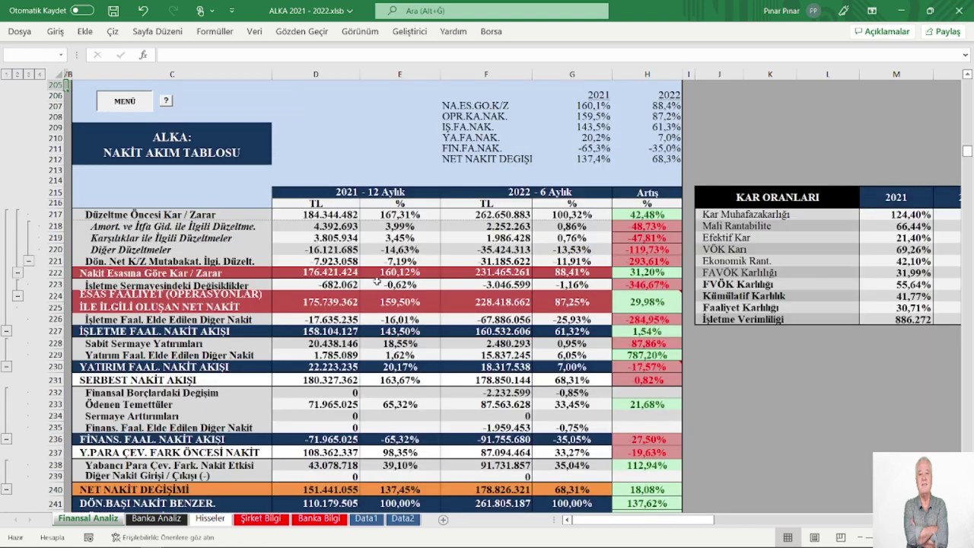
pyautogui.click(166, 103)
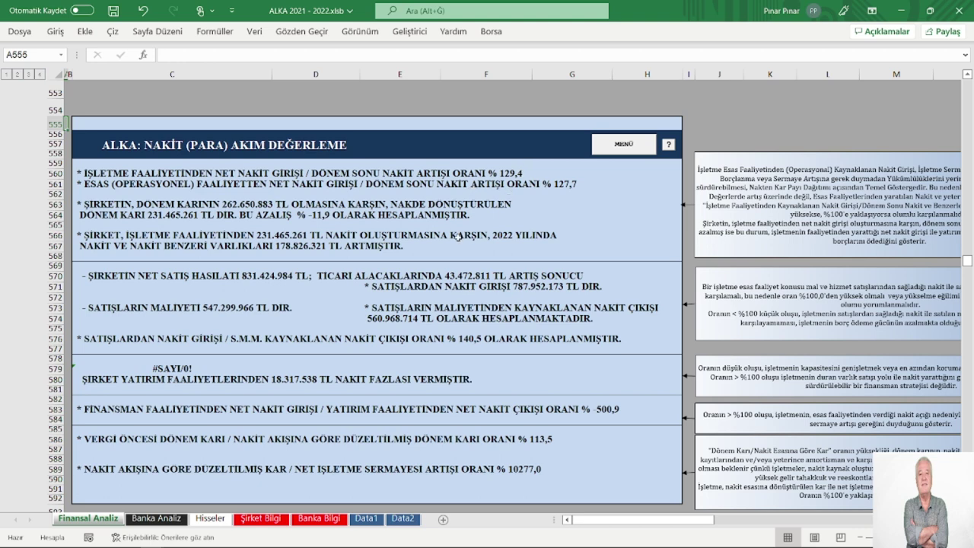
pyautogui.scroll(-1, 457, 238)
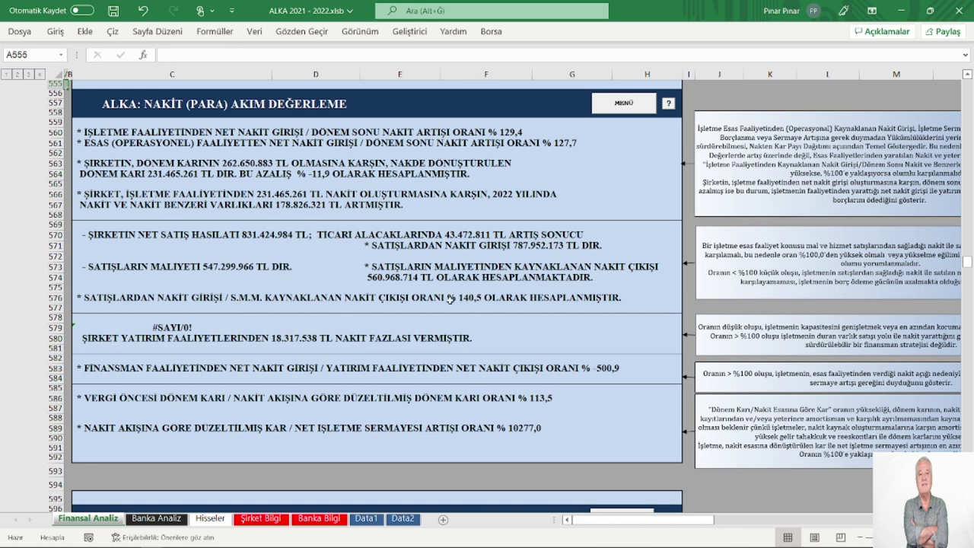
pyautogui.scroll(-3, 479, 298)
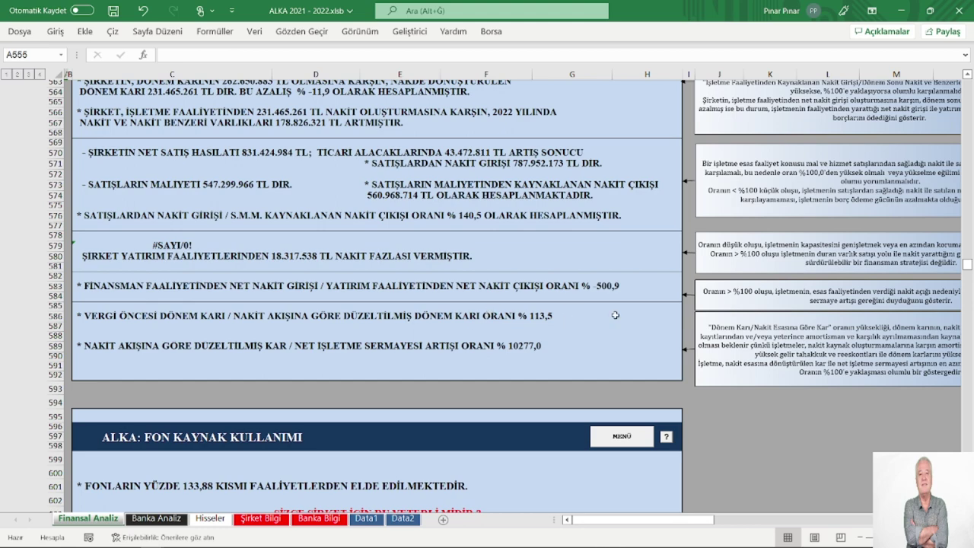
# - Read the FON KAYNAK KULLANIMI commentary on the sources and uses of funds
pyautogui.scroll(-4, 538, 316)
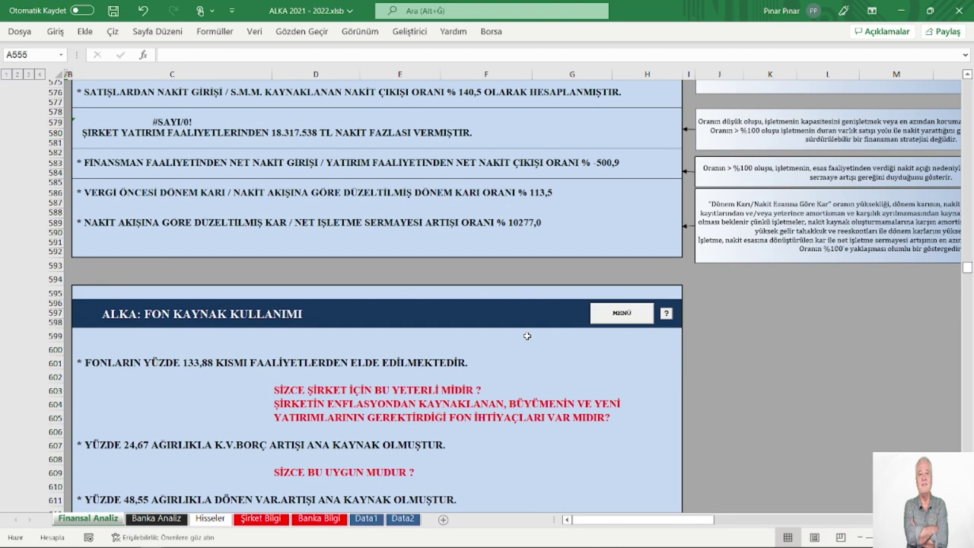
pyautogui.scroll(-1, 527, 336)
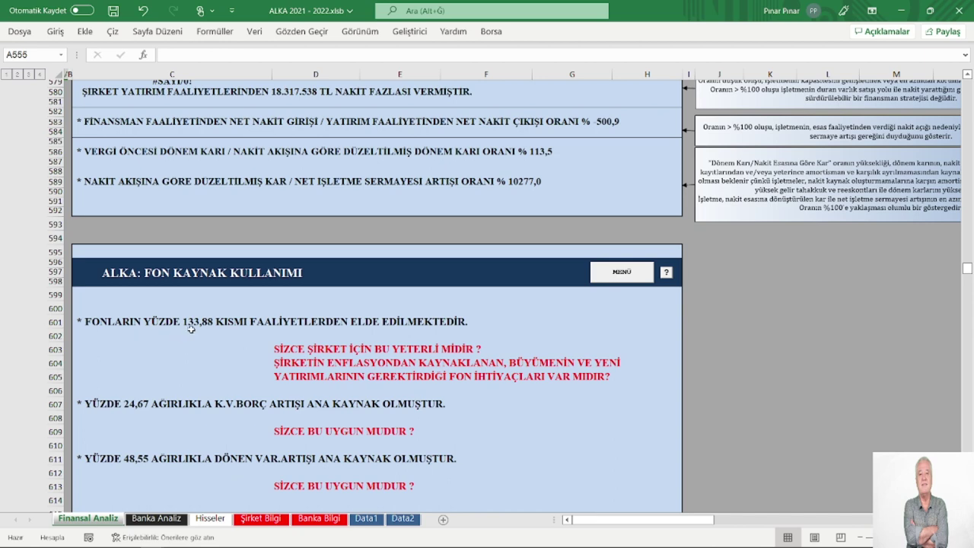
pyautogui.scroll(-4, 251, 323)
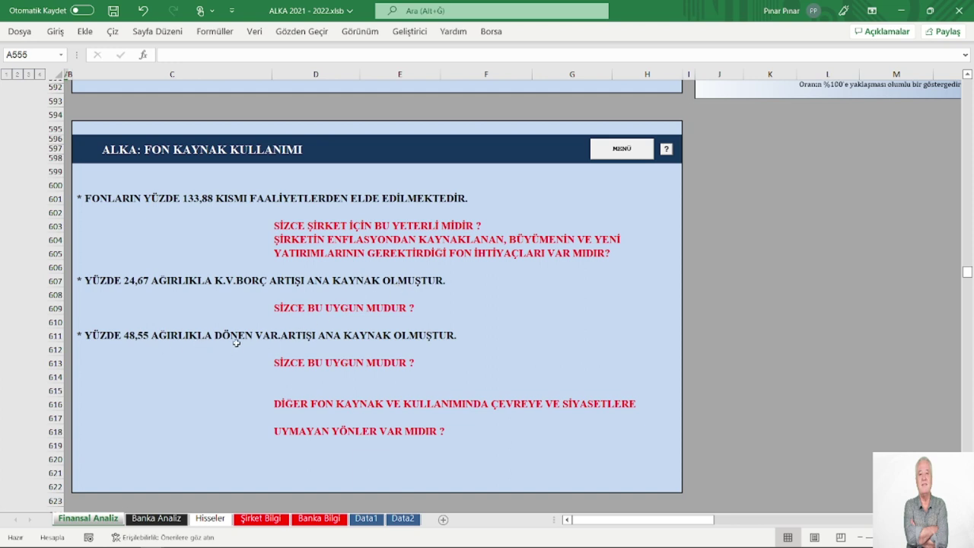
# - Review the NET İŞLETME SERMAYESİ section through the main menu, and open the GÖSTERGELER ratios section
pyautogui.click(621, 149)
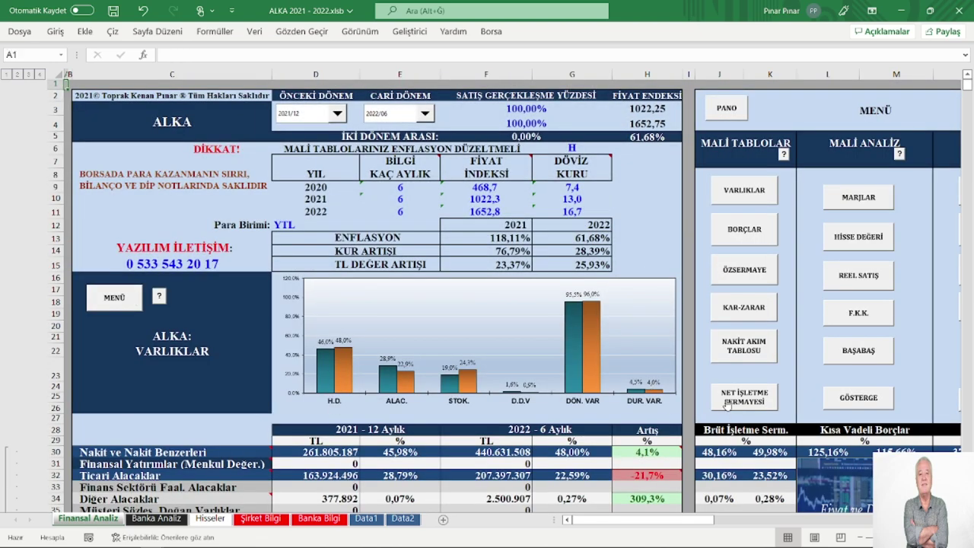
pyautogui.click(725, 402)
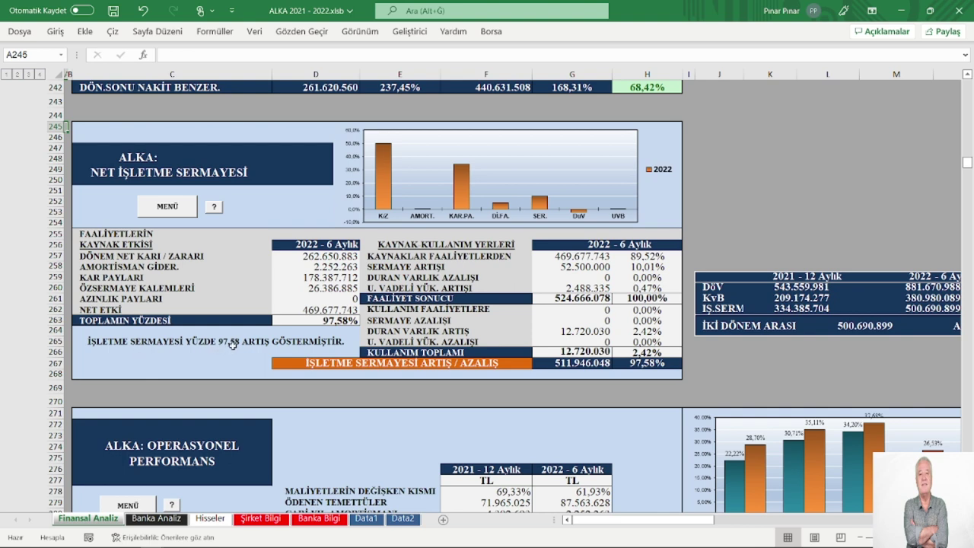
pyautogui.click(154, 213)
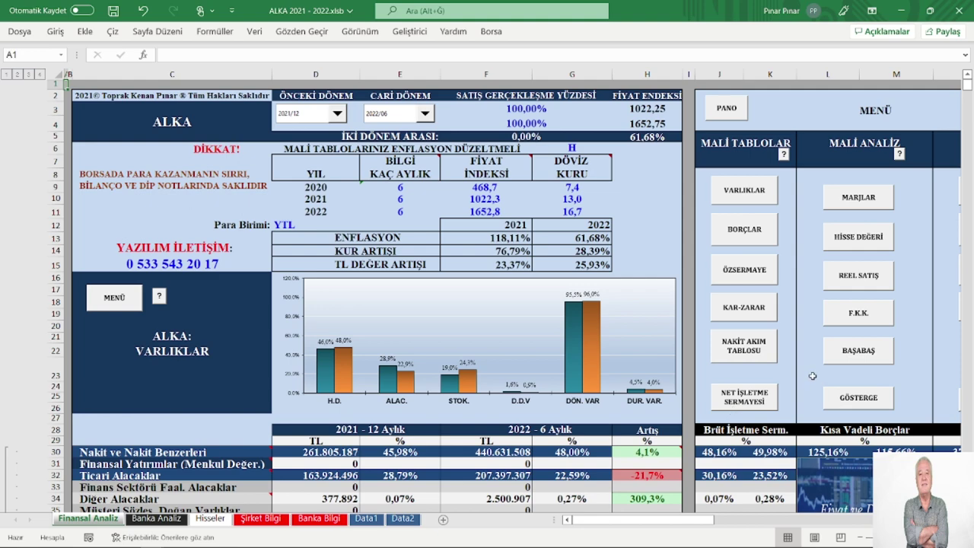
pyautogui.click(843, 406)
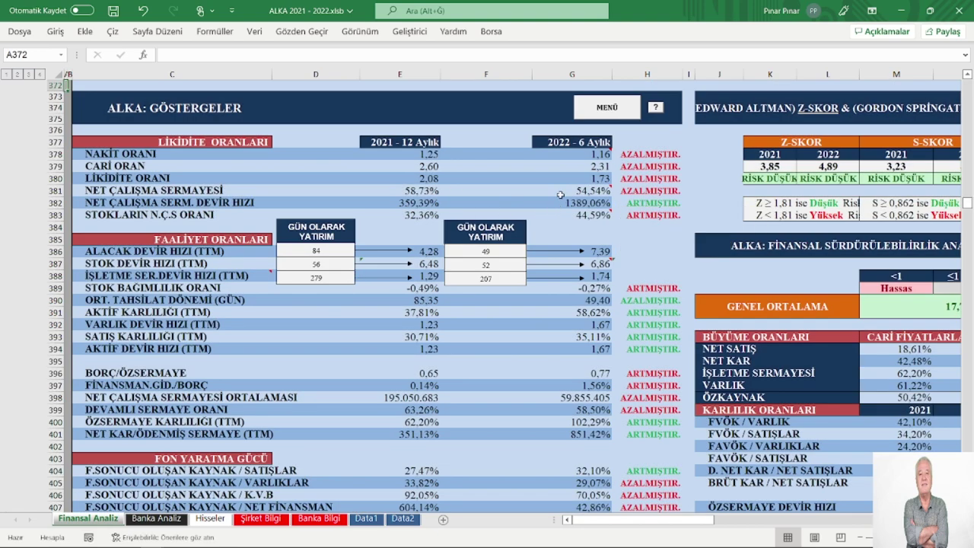
# - Review the GÖSTERGELER liquidity, activity, FON YARATMA GÜCÜ and ETKİNLİK ORANI ratios for 2021/12 and 2022/06
pyautogui.moveTo(540, 190)
pyautogui.moveTo(600, 185)
pyautogui.moveTo(571, 191)
pyautogui.scroll(-3, 619, 183)
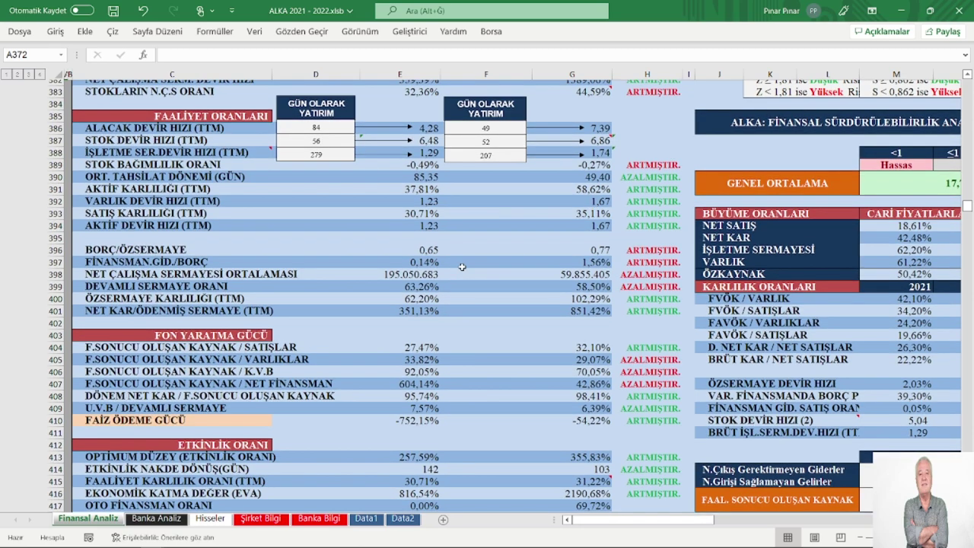
pyautogui.scroll(-3, 637, 289)
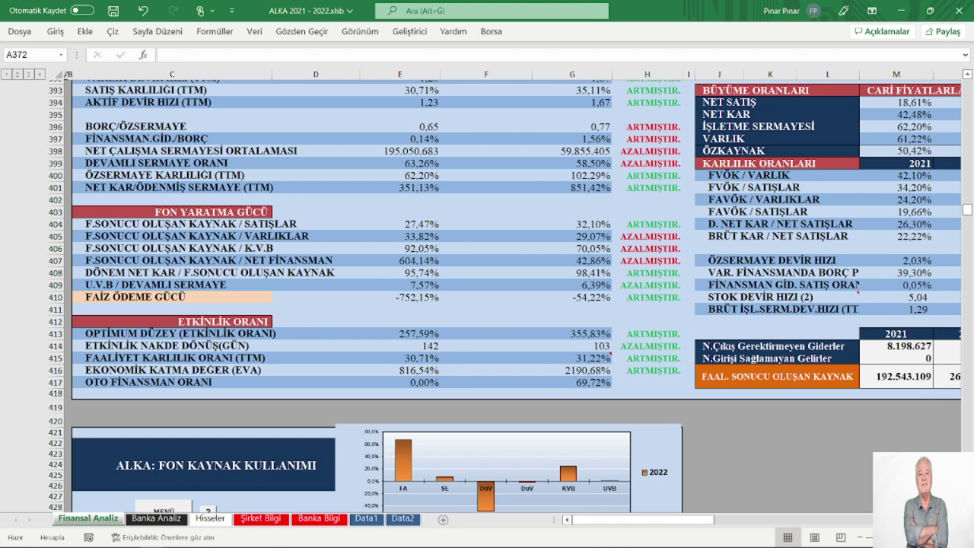
# - Review the BÜYÜME ORANLARI and KARLILIK ORANLARI tables beside the ratios, and return to the main menu
pyautogui.hscroll(4, 487, 236)
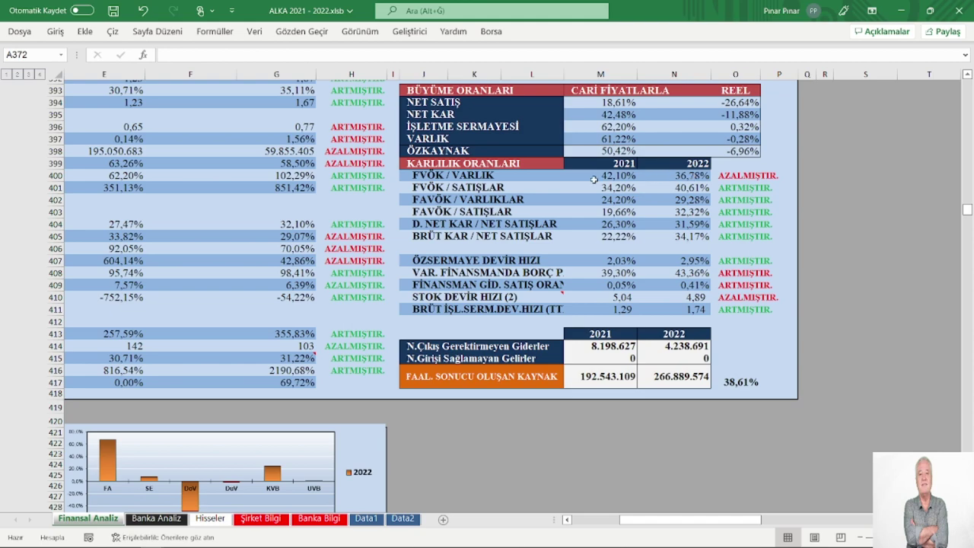
pyautogui.click(589, 520)
pyautogui.scroll(3, 459, 270)
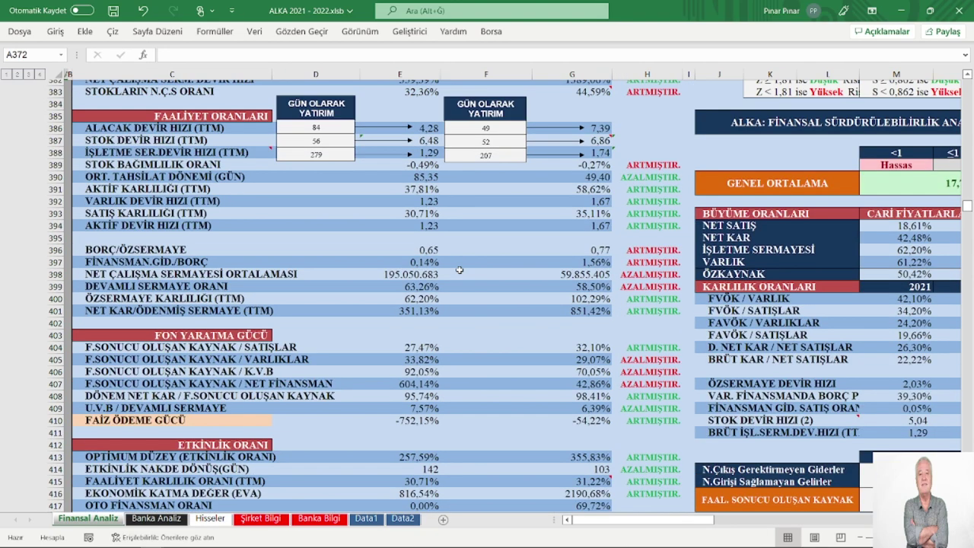
pyautogui.scroll(2, 458, 269)
pyautogui.click(618, 110)
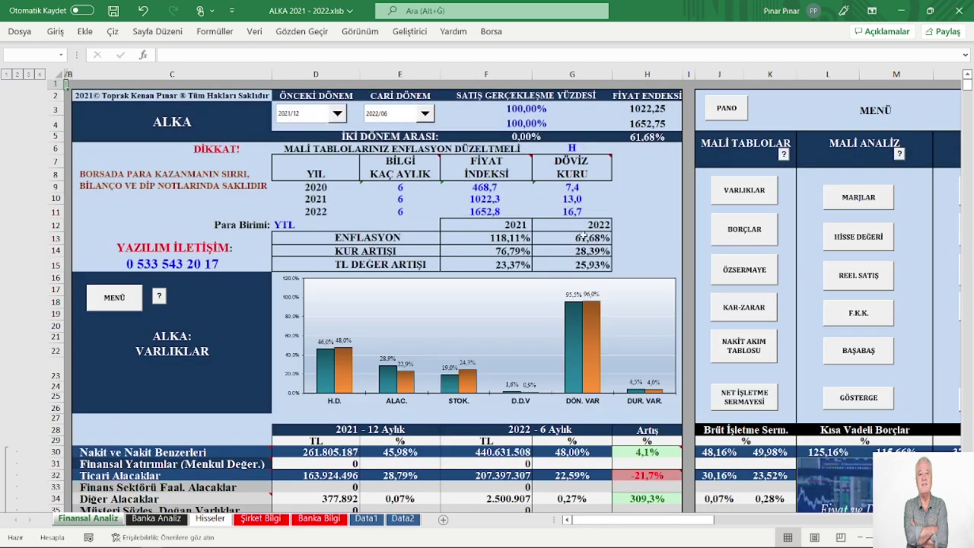
# - Open the REEL SATIŞ section, review its sales, export and import figures and commentary, and return to the main menu
pyautogui.click(832, 274)
pyautogui.scroll(-2, 434, 274)
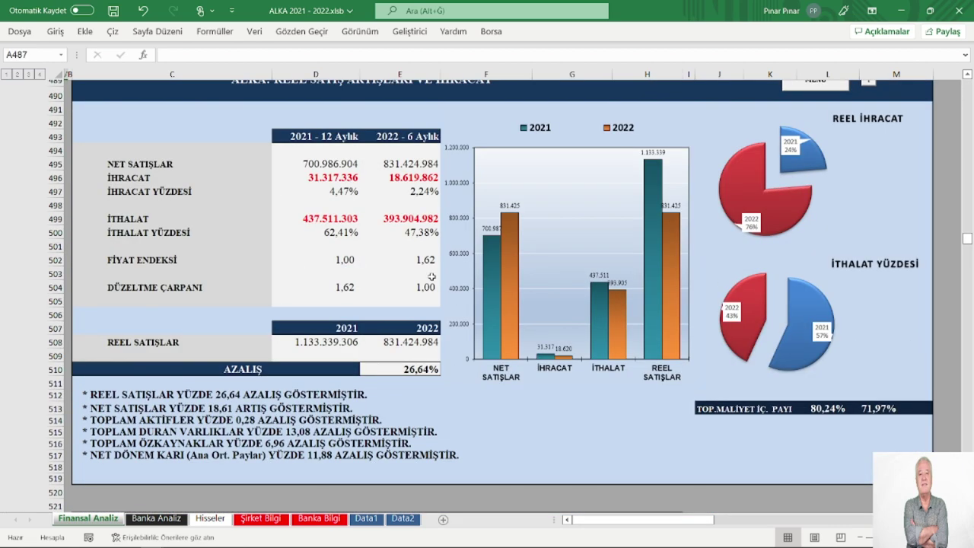
pyautogui.scroll(-2, 431, 277)
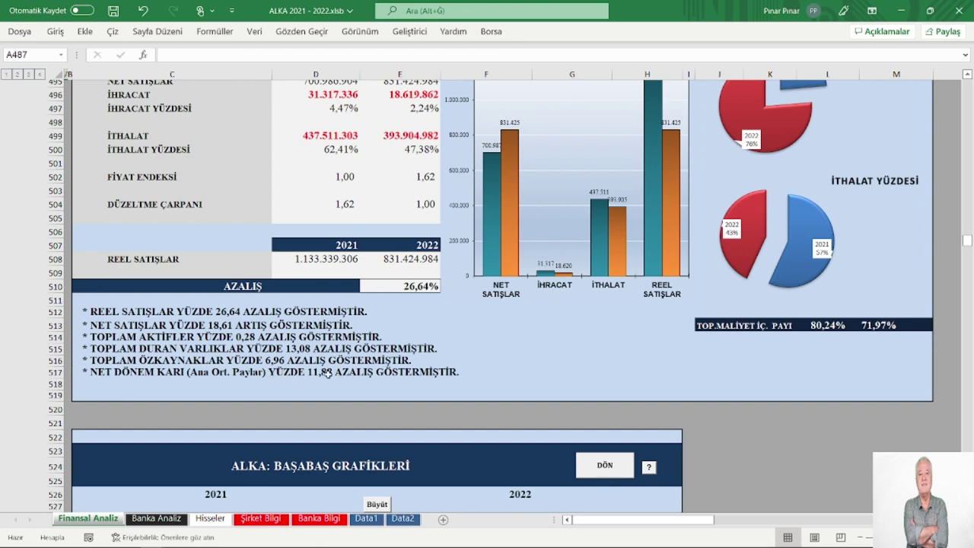
pyautogui.scroll(2, 779, 422)
pyautogui.scroll(1, 778, 422)
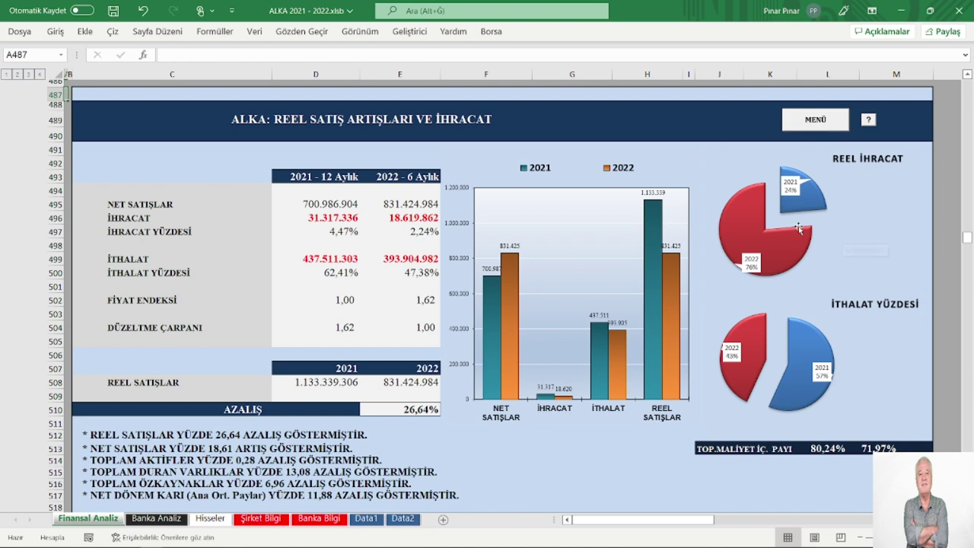
pyautogui.moveTo(800, 210)
pyautogui.click(807, 124)
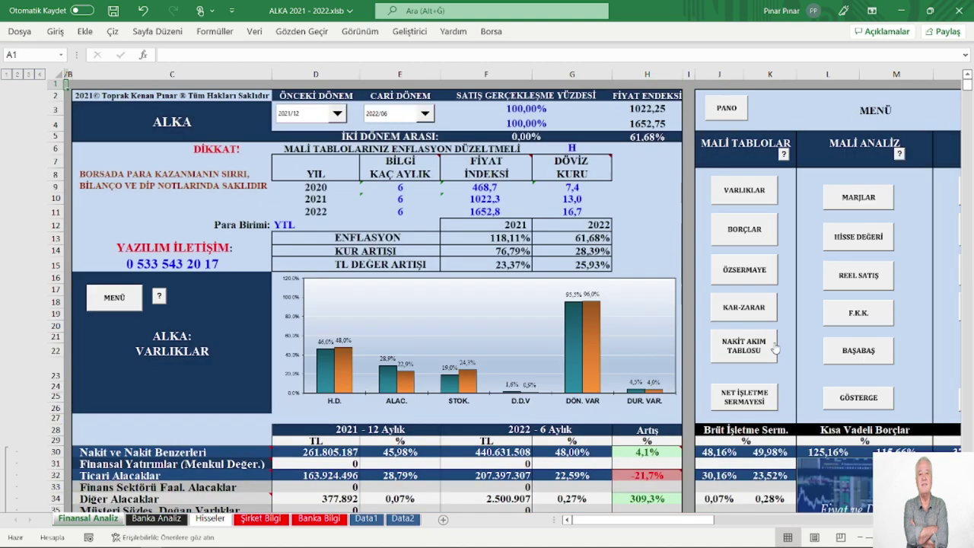
# - Open the HİSSE DEĞERİ section and examine its expectations, DUYARLILIK table, HİSSE OLMASI GEREKEN FİYATI and historical price rows
pyautogui.click(859, 237)
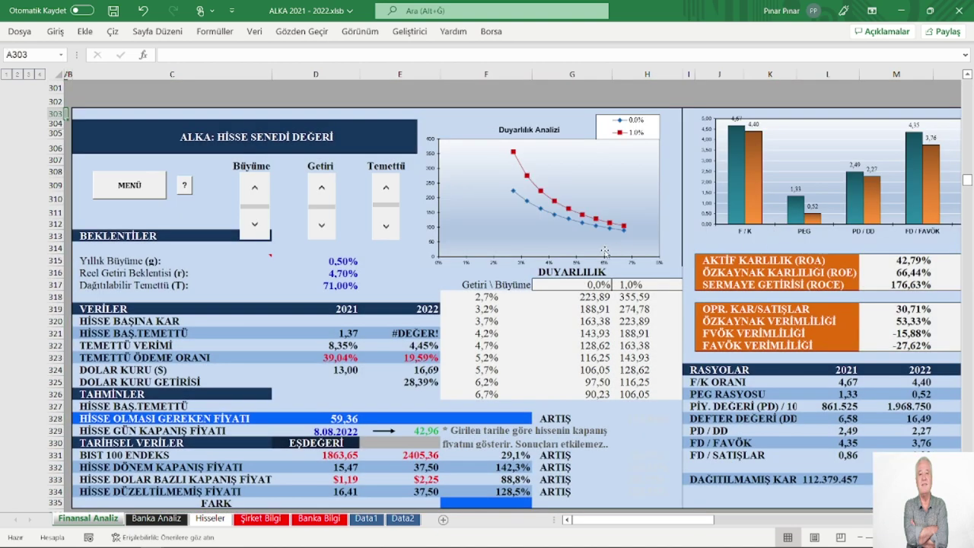
pyautogui.scroll(-5, 604, 252)
pyautogui.scroll(3, 505, 265)
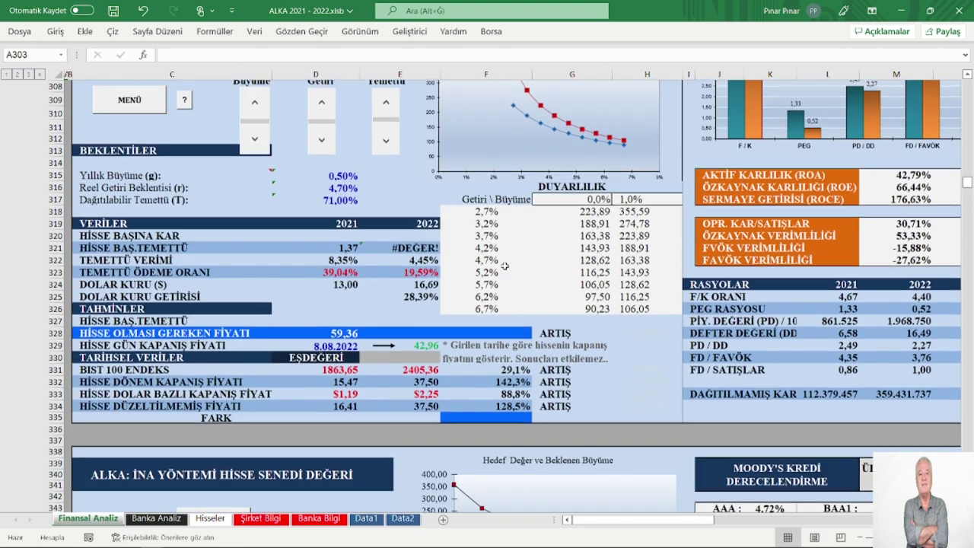
pyautogui.scroll(3, 505, 265)
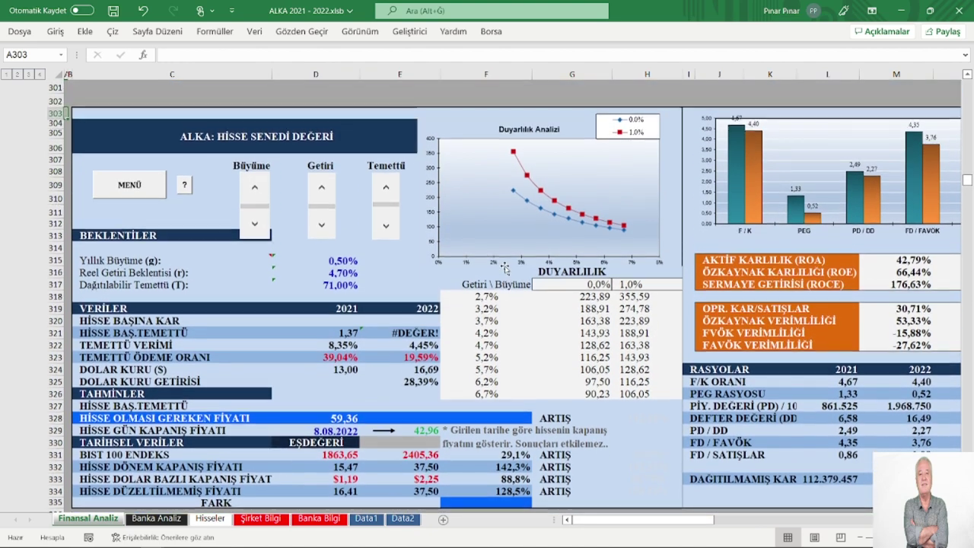
pyautogui.scroll(-3, 441, 259)
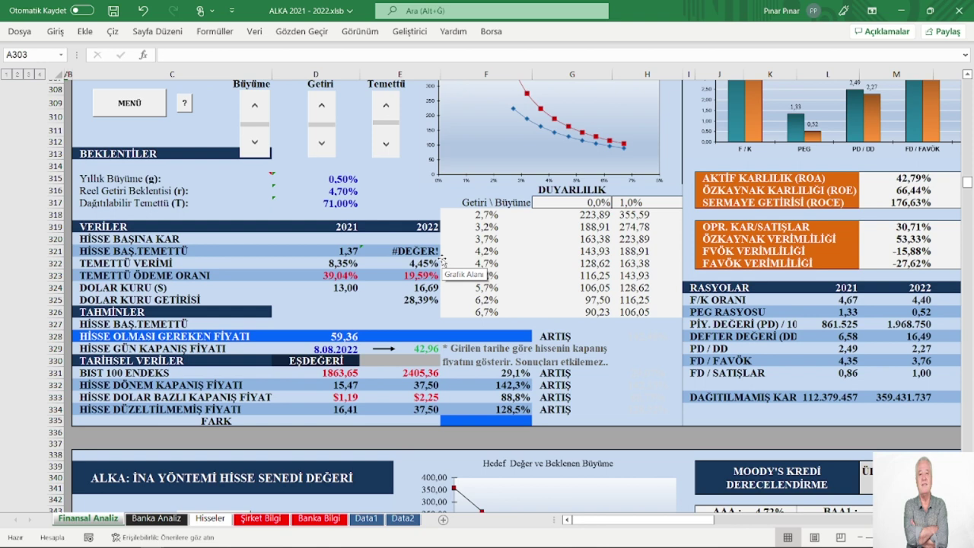
pyautogui.scroll(3, 402, 257)
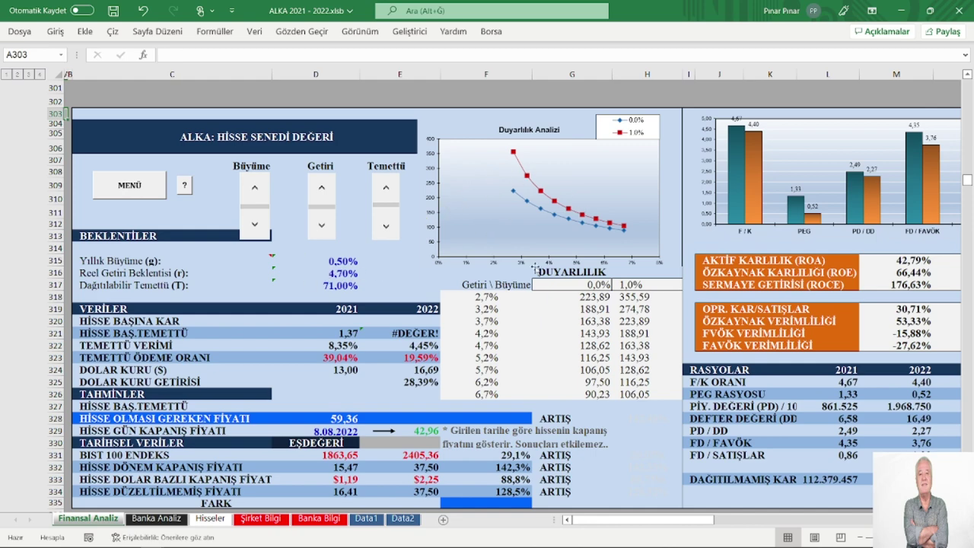
pyautogui.scroll(-2, 464, 284)
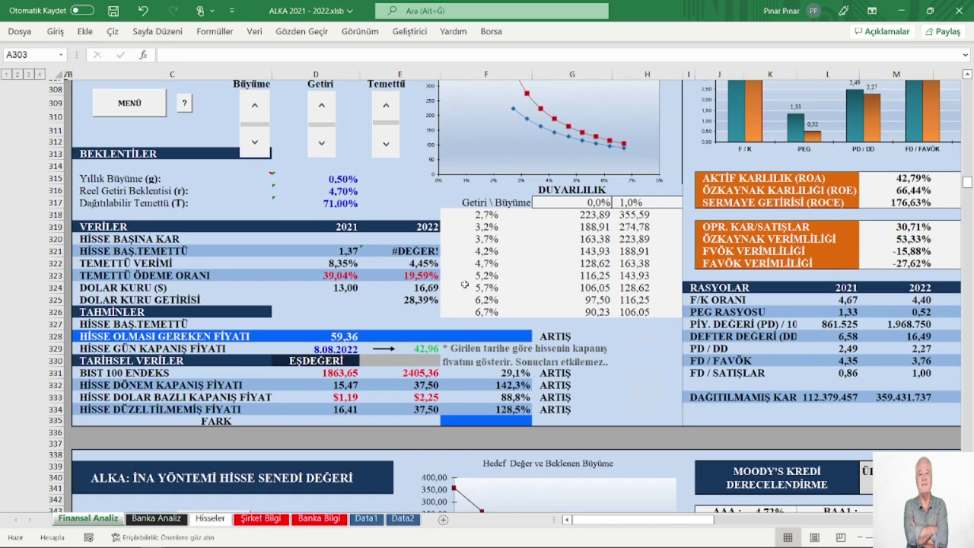
pyautogui.scroll(-1, 449, 274)
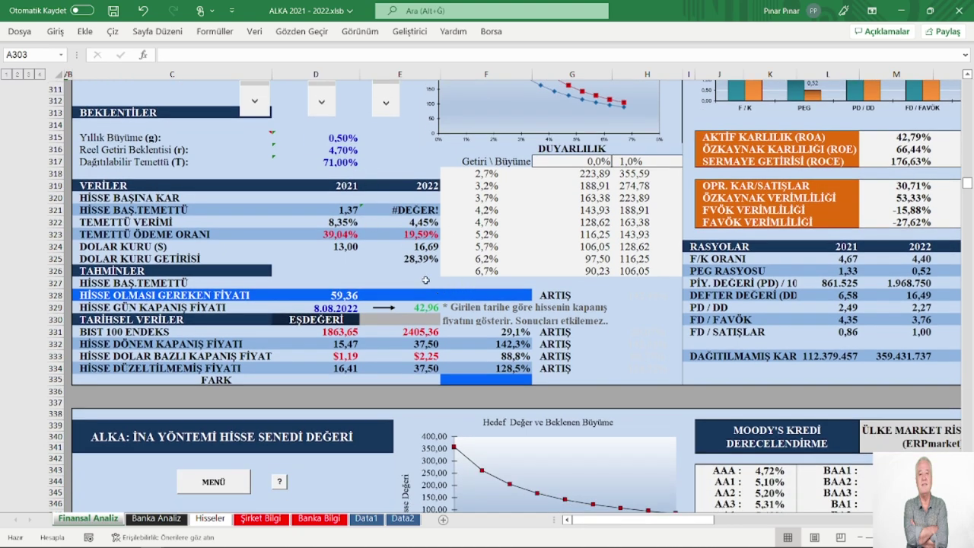
pyautogui.scroll(-1, 425, 280)
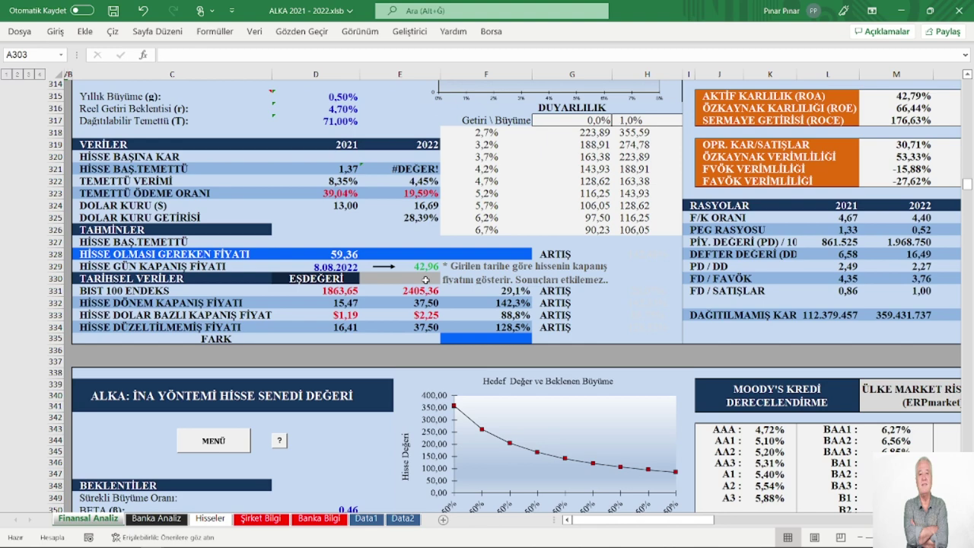
# - Examine the İNA YÖNTEMİ HİSSE SENEDİ DEĞERİ section from BEKLENTİLER to HİSSE OLMASI GEREKEN FİYATI, and return to the main menu
pyautogui.scroll(-3, 425, 280)
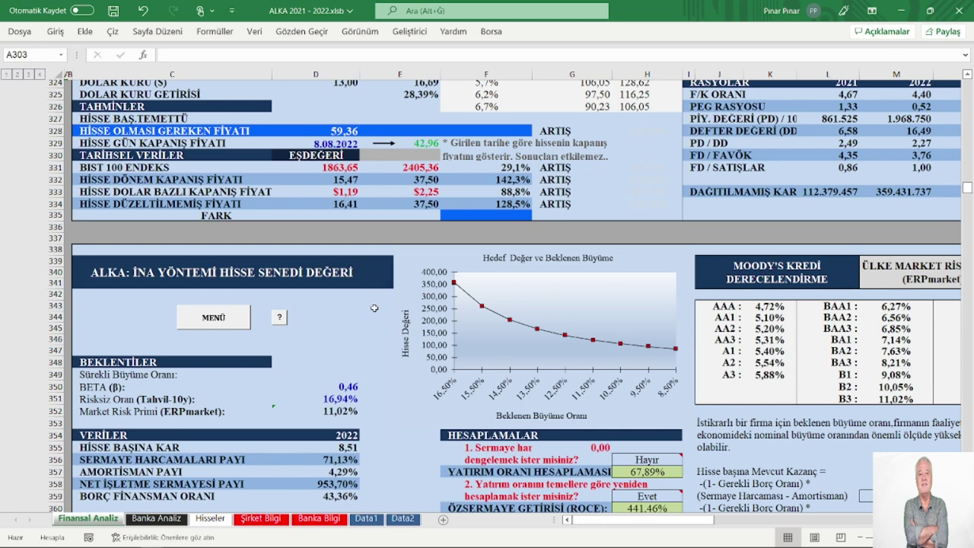
pyautogui.scroll(-3, 374, 308)
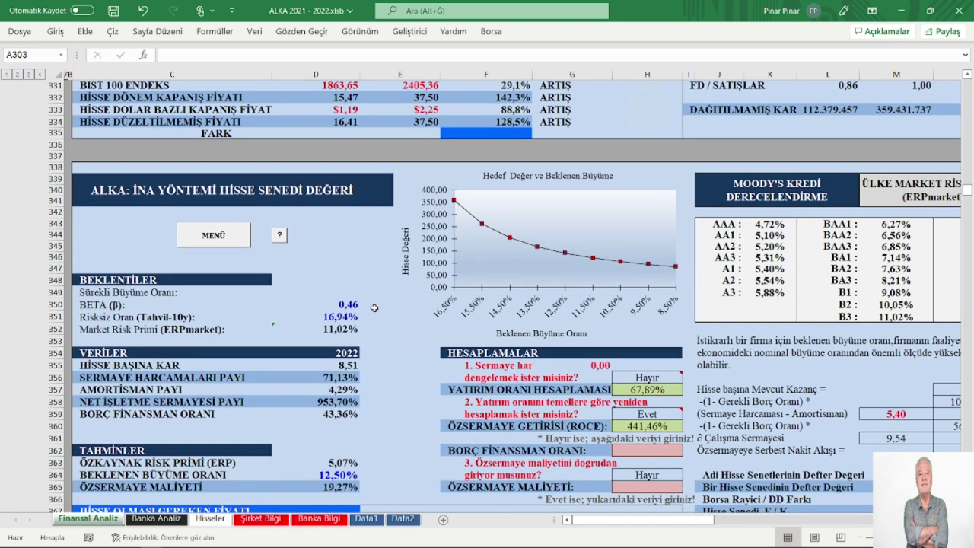
pyautogui.scroll(-3, 374, 308)
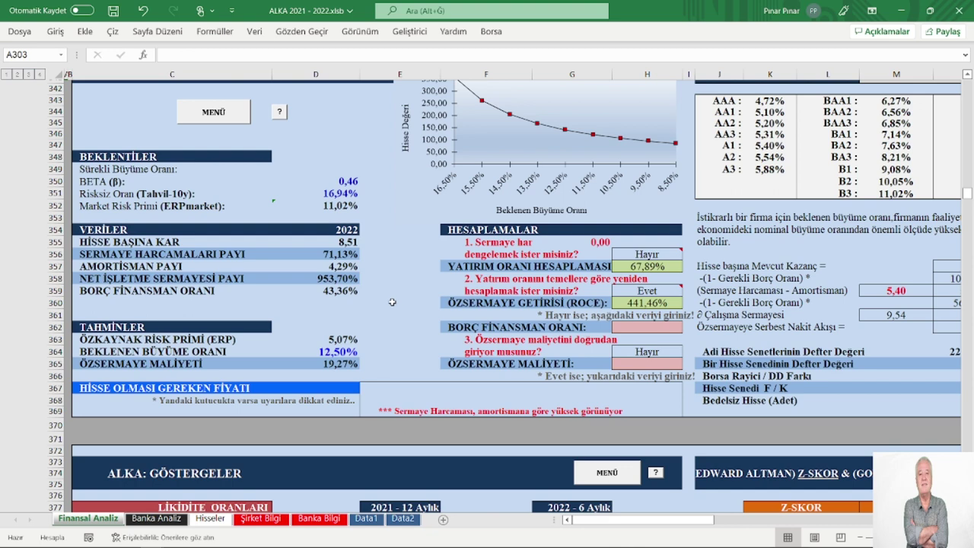
pyautogui.scroll(2, 392, 302)
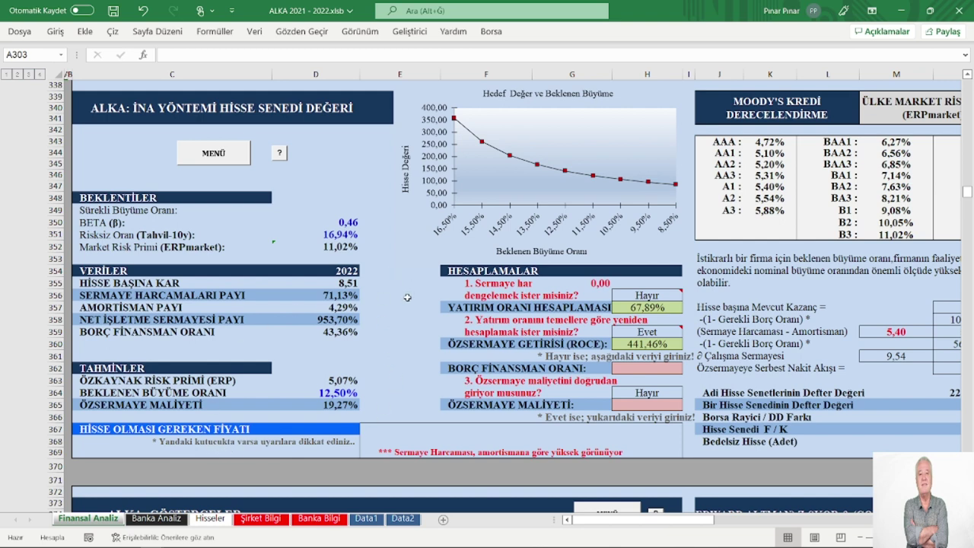
pyautogui.scroll(1, 408, 298)
pyautogui.scroll(2, 407, 297)
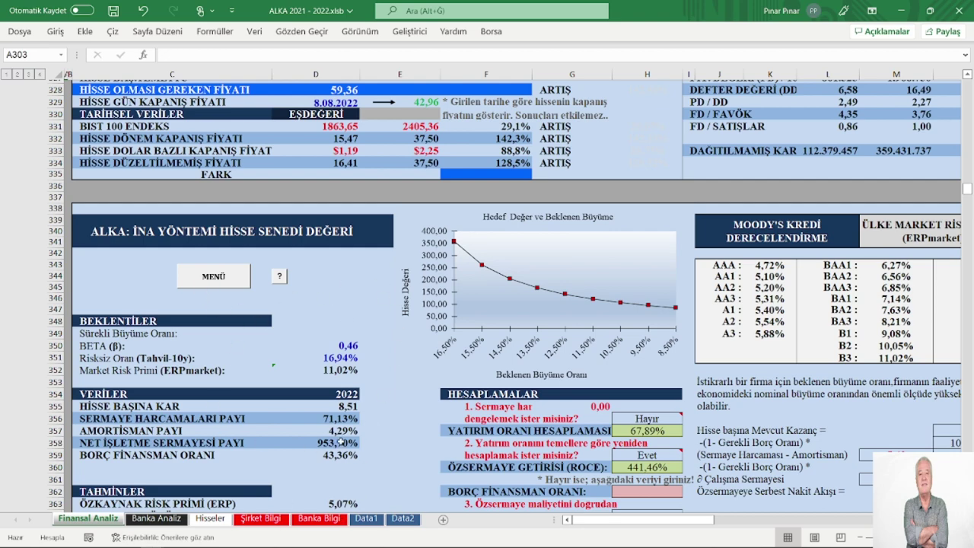
pyautogui.scroll(1, 350, 431)
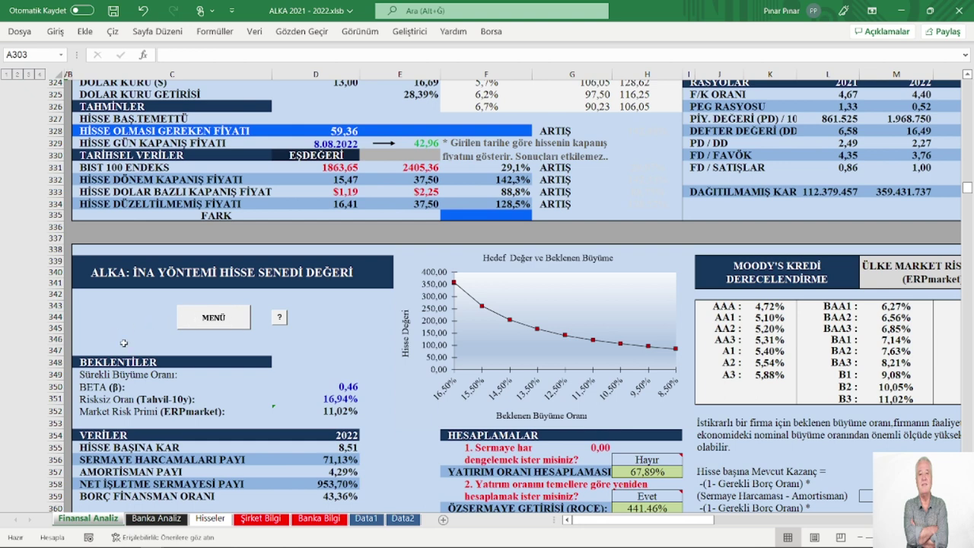
pyautogui.click(216, 318)
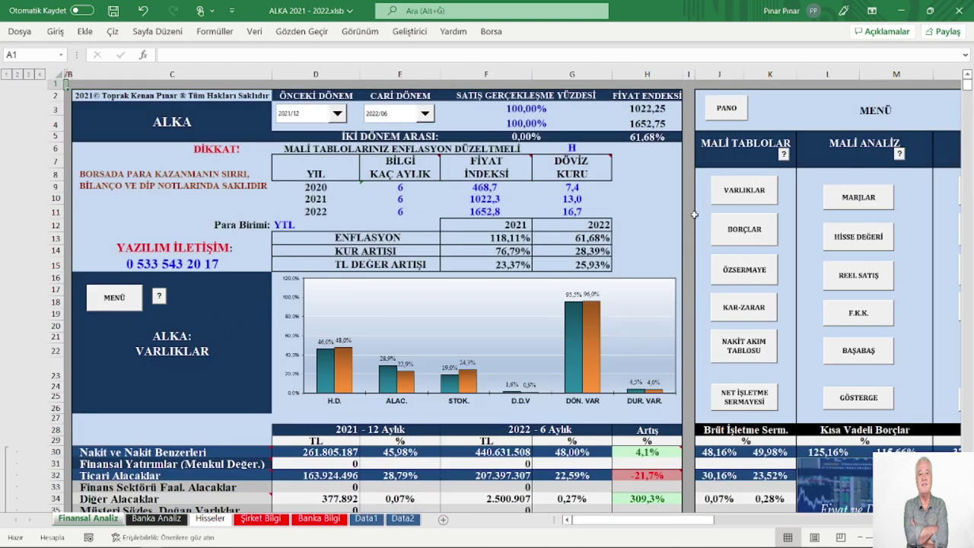
pyautogui.click(172, 127)
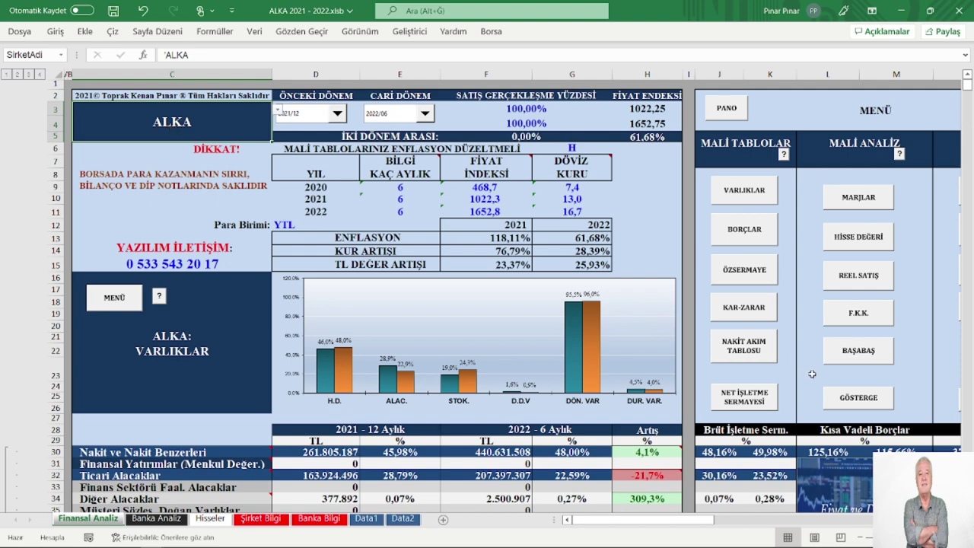
pyautogui.scroll(-5, 812, 374)
pyautogui.click(846, 409)
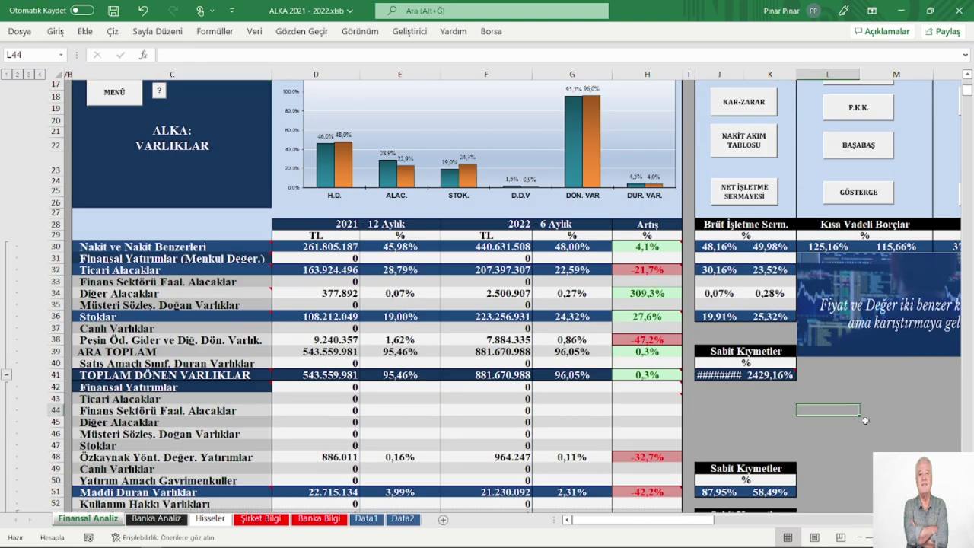